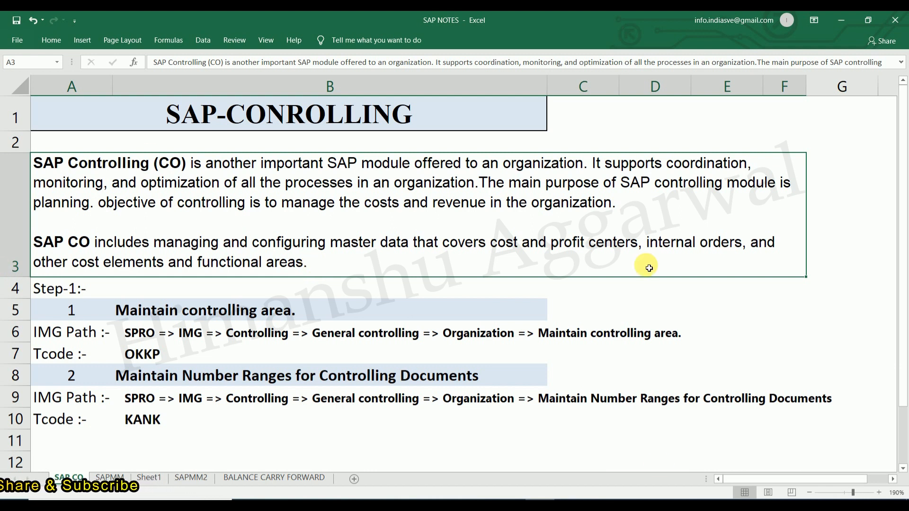
Switch to SAP Easy Access and open the G/L account balance display with transaction fs10n
left_click(484, 505)
left_click(505, 488)
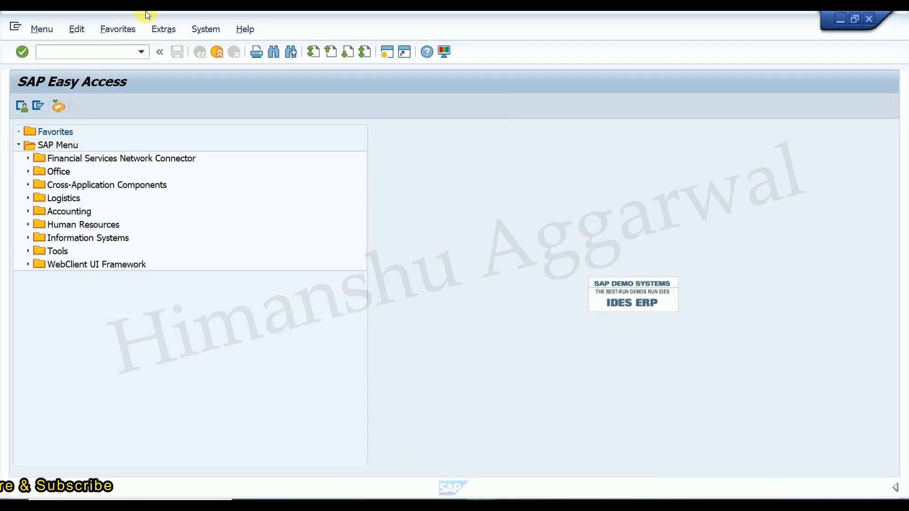
type("fs10n")
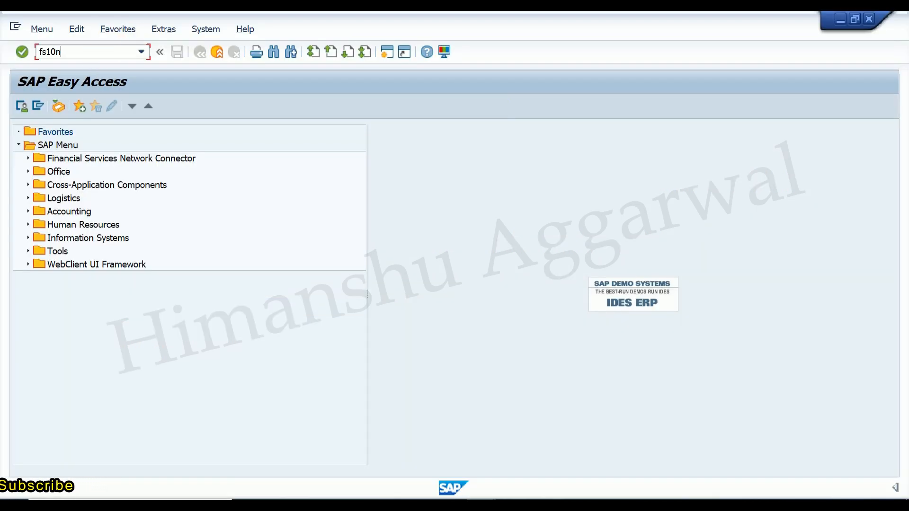
key("Return")
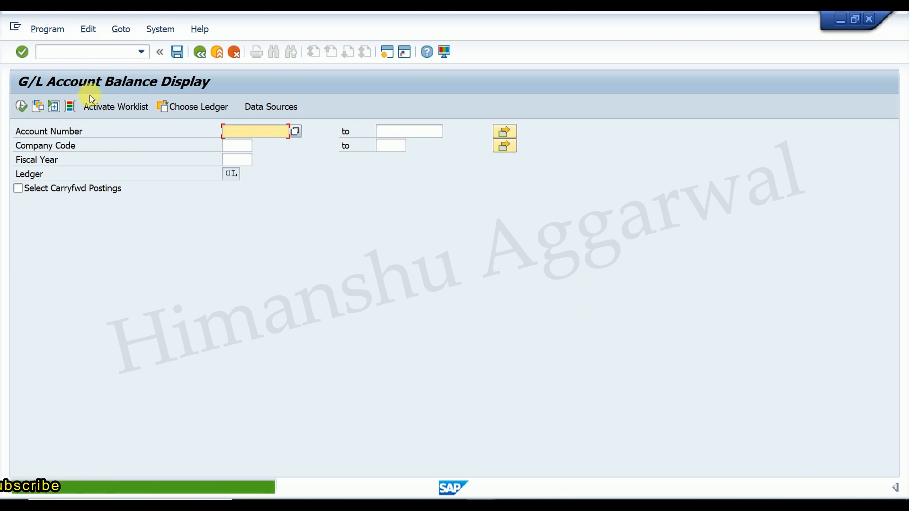
Display the fiscal year 2020 balances of the Rent Exp. A/c G/L account for company code IDEA
left_click(238, 145)
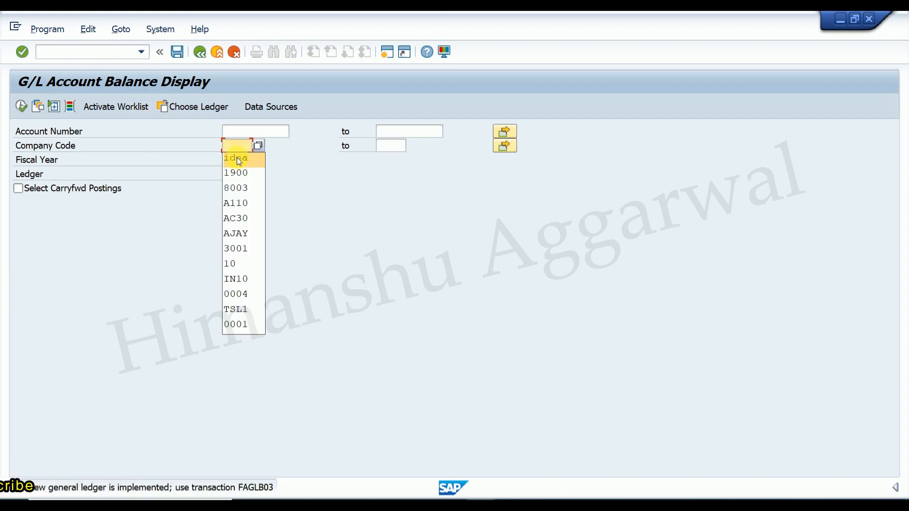
left_click(236, 157)
left_click(238, 160)
left_click(238, 173)
left_click(255, 132)
left_click(256, 143)
left_click(21, 107)
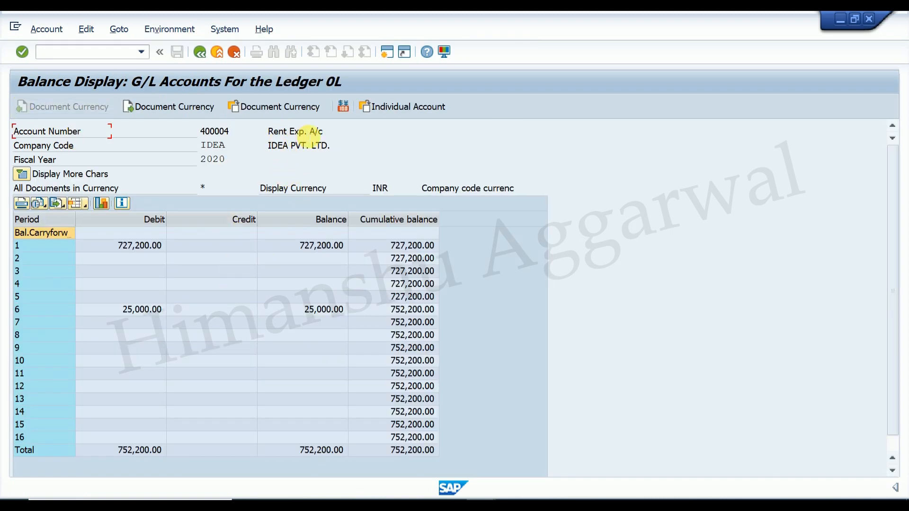
Examine the debit and cumulative balance of period 6, and return to the SAP Easy Access screen
left_click(135, 308)
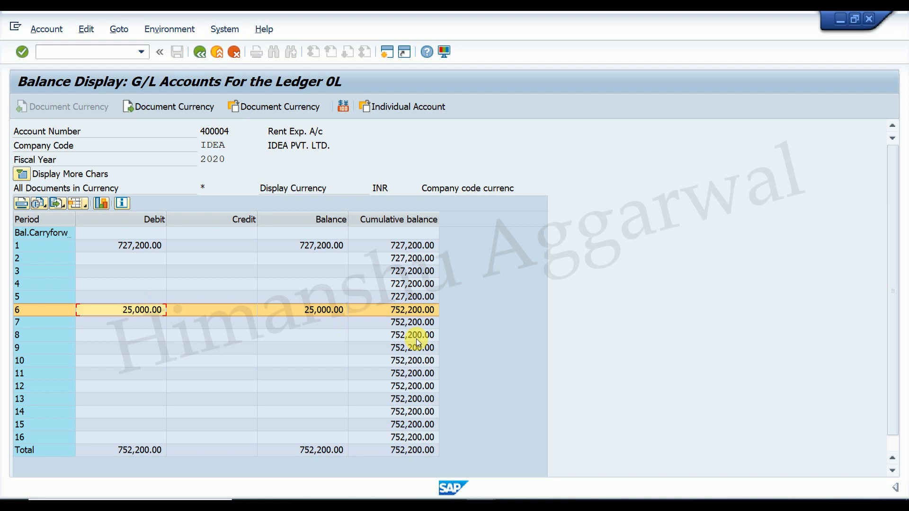
left_click(400, 314)
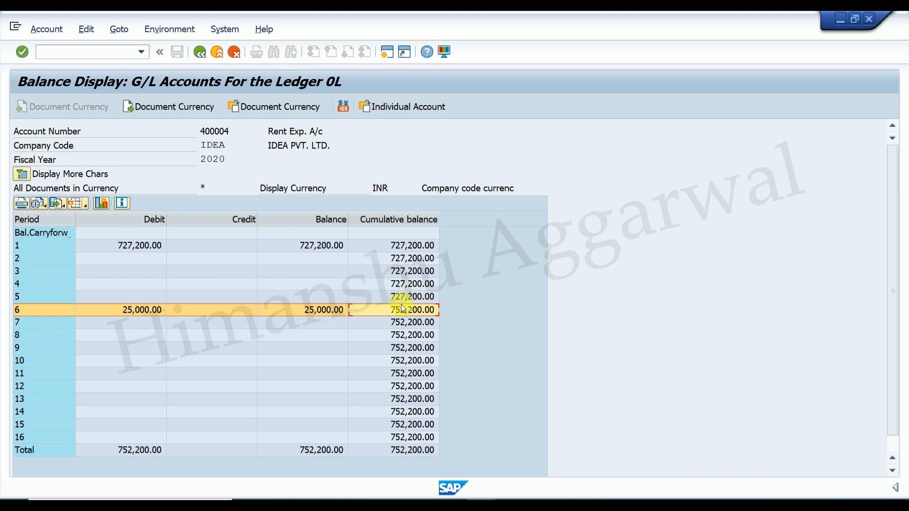
left_click(200, 54)
left_click(200, 54)
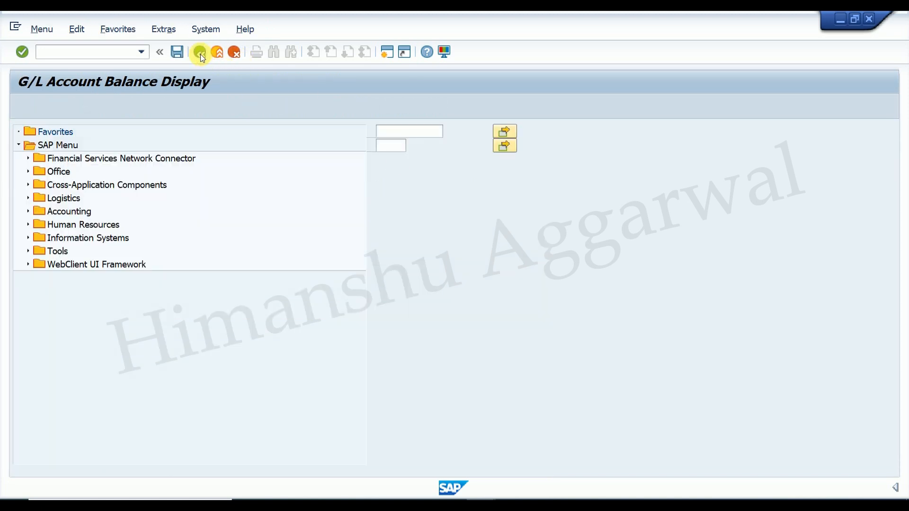
Switch to the SAP NOTES workbook in Excel and review the IMG path and Tcode for maintaining the controlling area
left_click(536, 504)
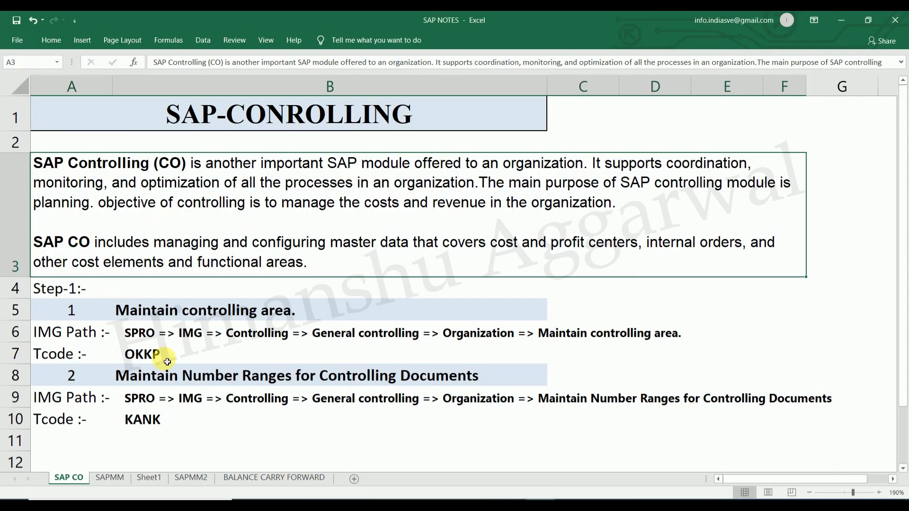
left_click(178, 316)
left_click(55, 310)
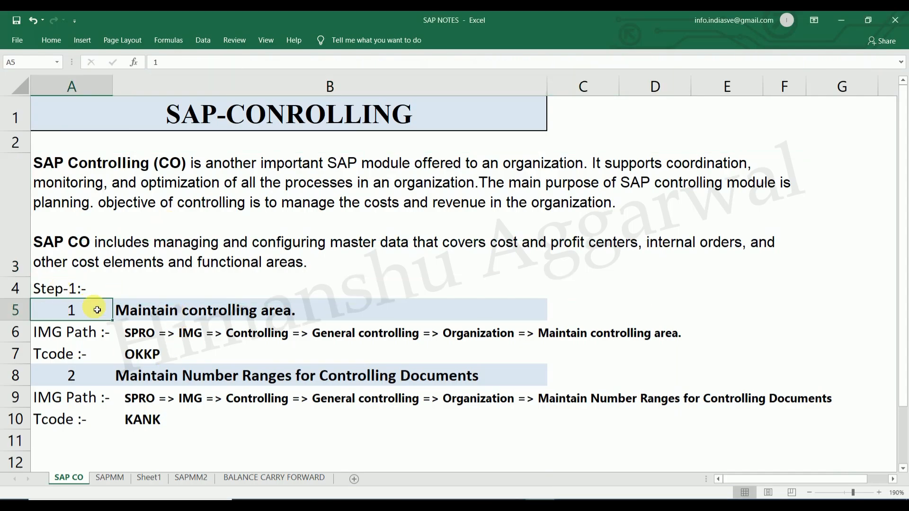
left_click(256, 321)
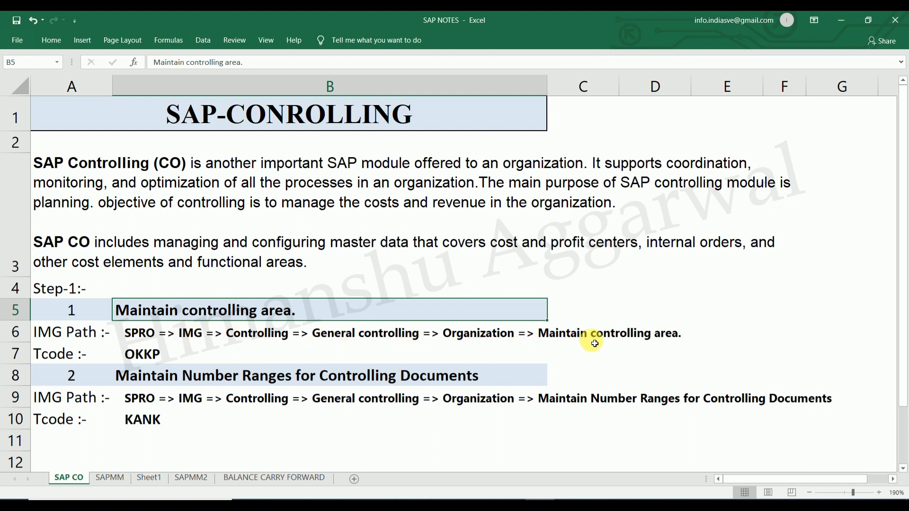
left_click(145, 356)
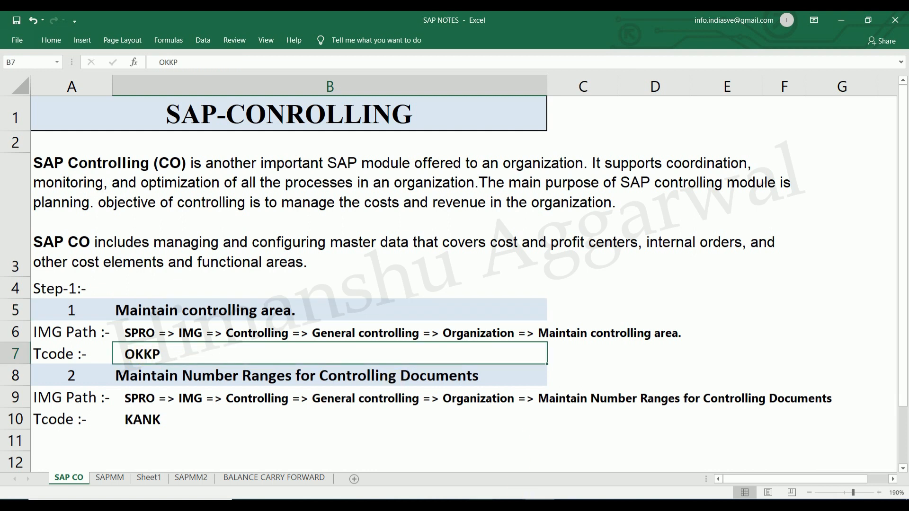
Switch back to SAP and open the SAP Customizing Implementation Guide through transaction spro
left_click(520, 501)
left_click(540, 436)
left_click(108, 51)
type("spro")
key("Return")
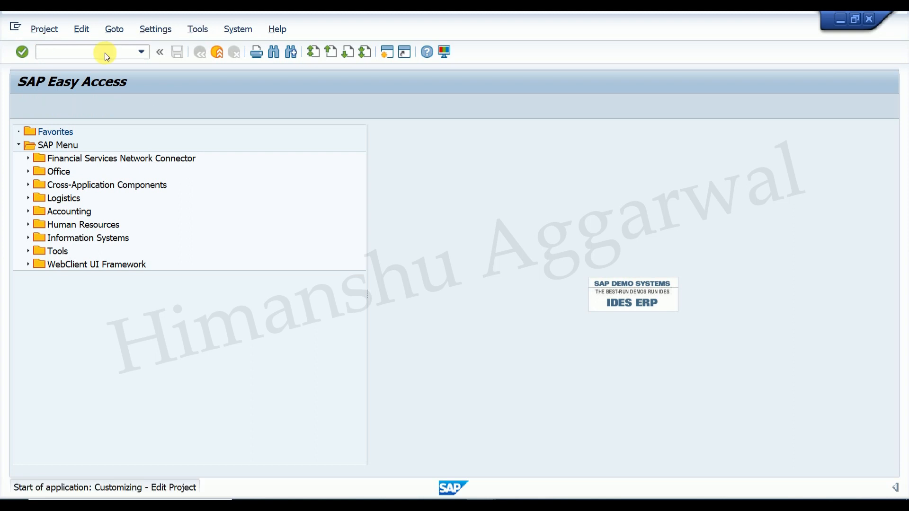
left_click(92, 108)
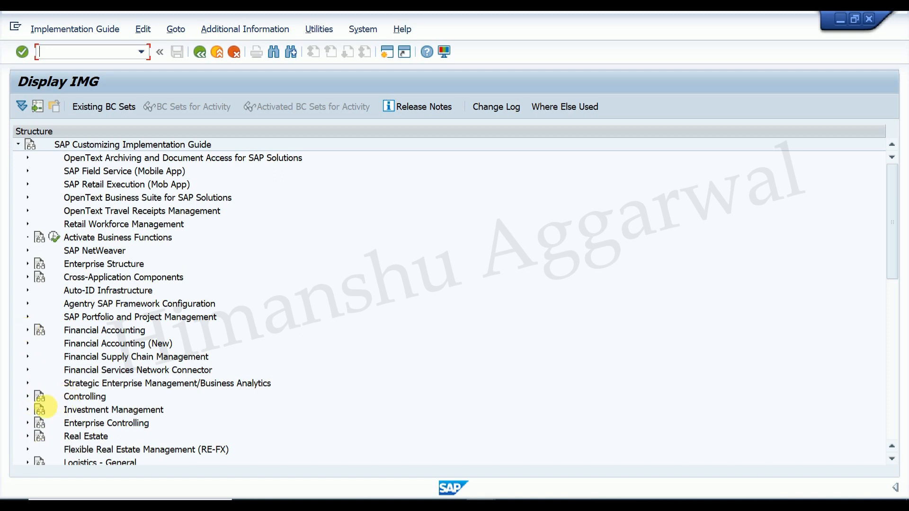
Open the Maintain Controlling Area activity under Controlling, General Controlling, Organization in the implementation guide
left_click(27, 398)
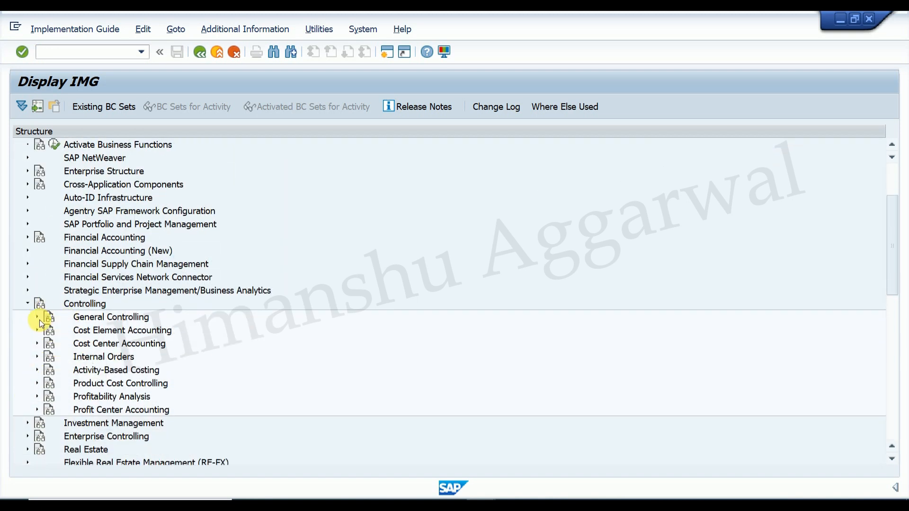
left_click(38, 318)
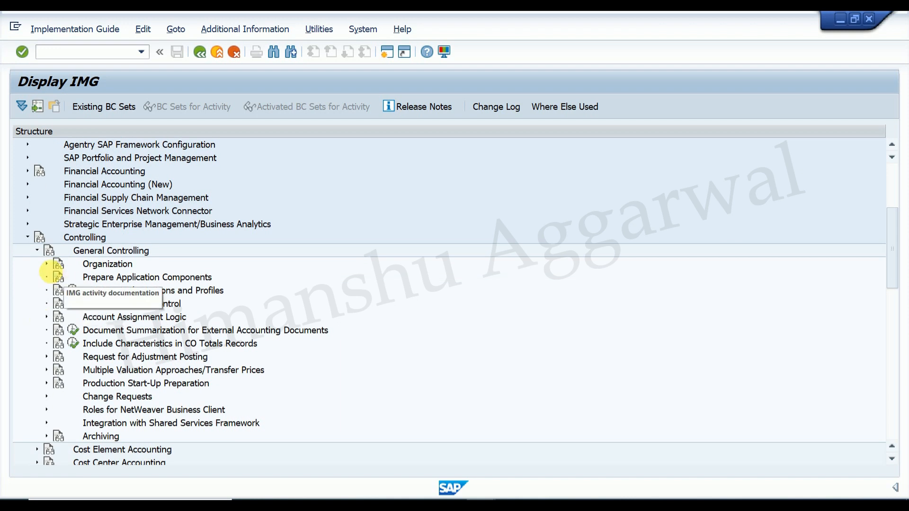
left_click(47, 264)
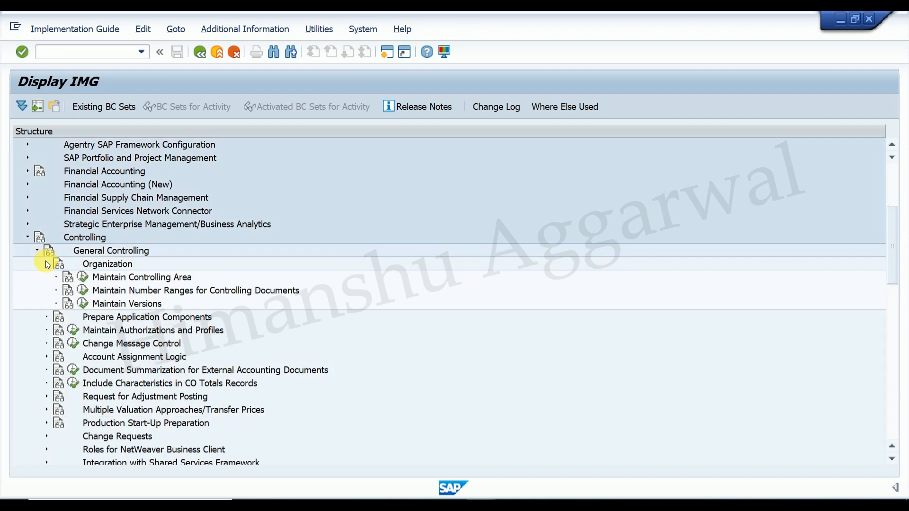
left_click(83, 279)
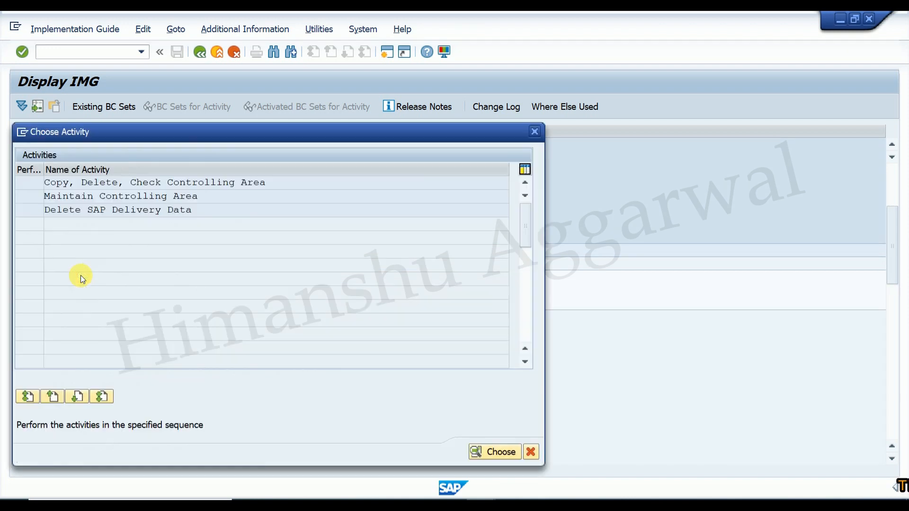
double_click(136, 199)
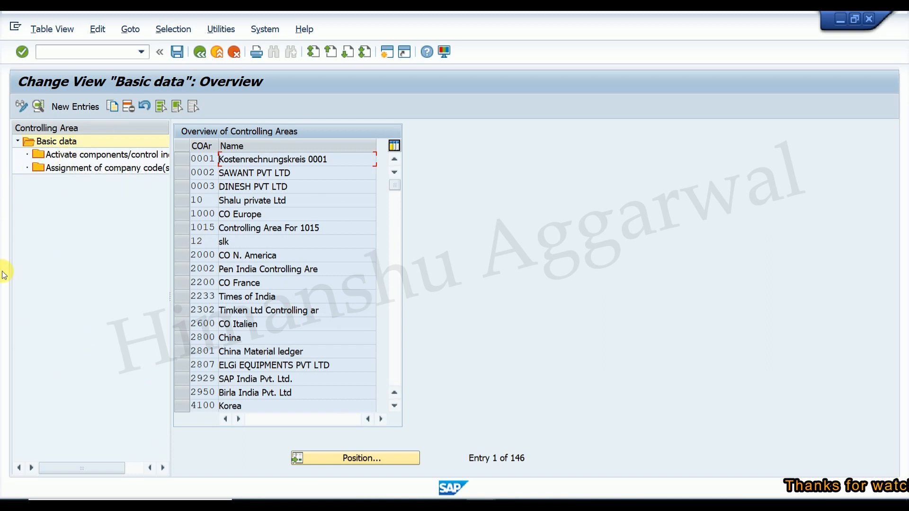
left_click(73, 106)
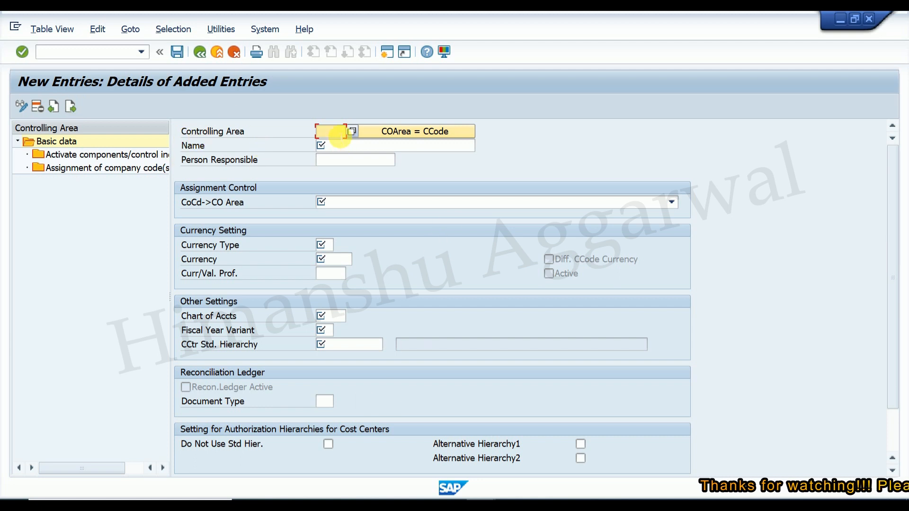
left_click(332, 147)
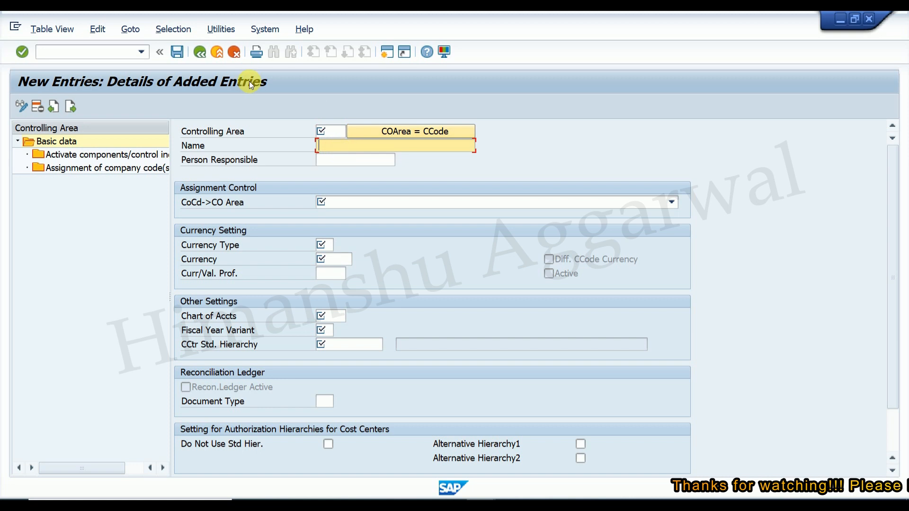
left_click(201, 52)
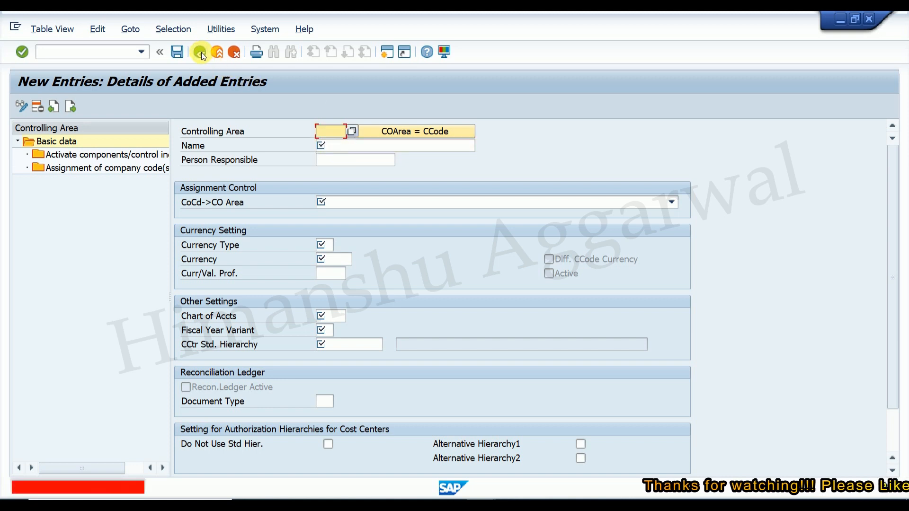
left_click(232, 54)
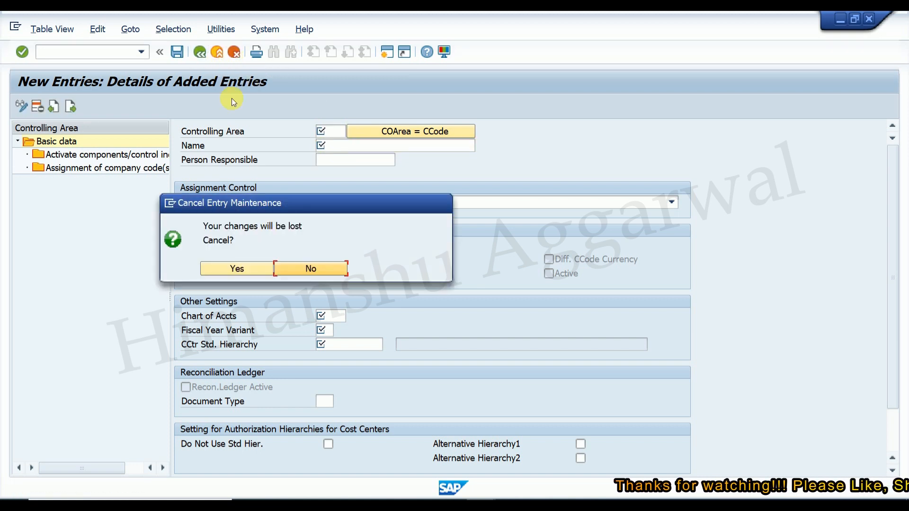
left_click(236, 269)
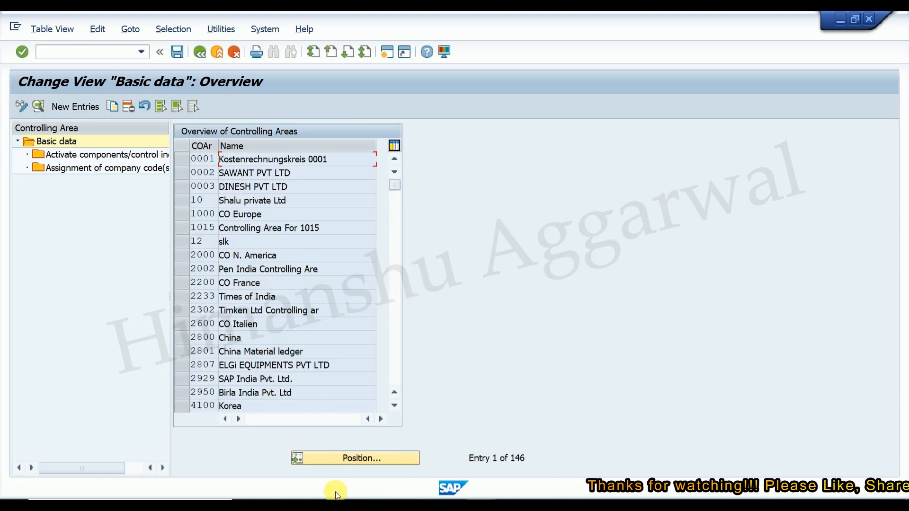
Find controlling area IDEA, view its basic data as a reference, and return to the overview
left_click(334, 460)
type("idea")
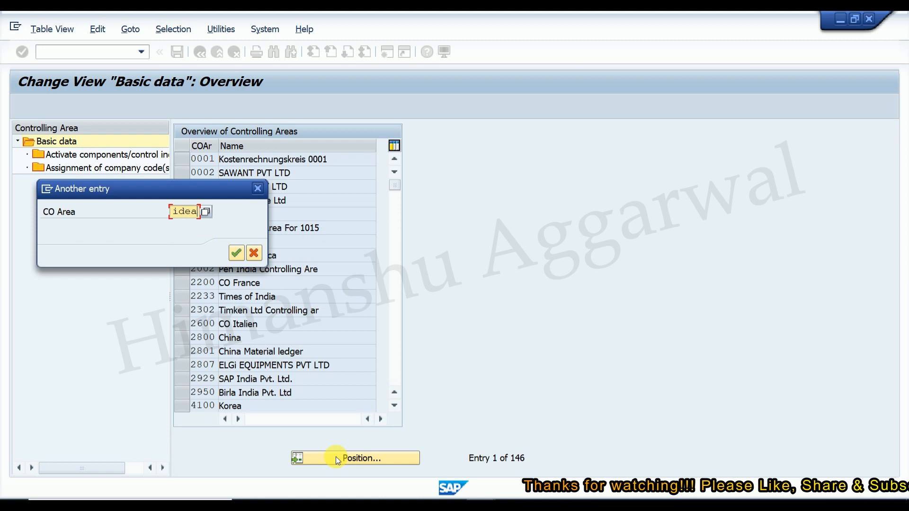
key("Return")
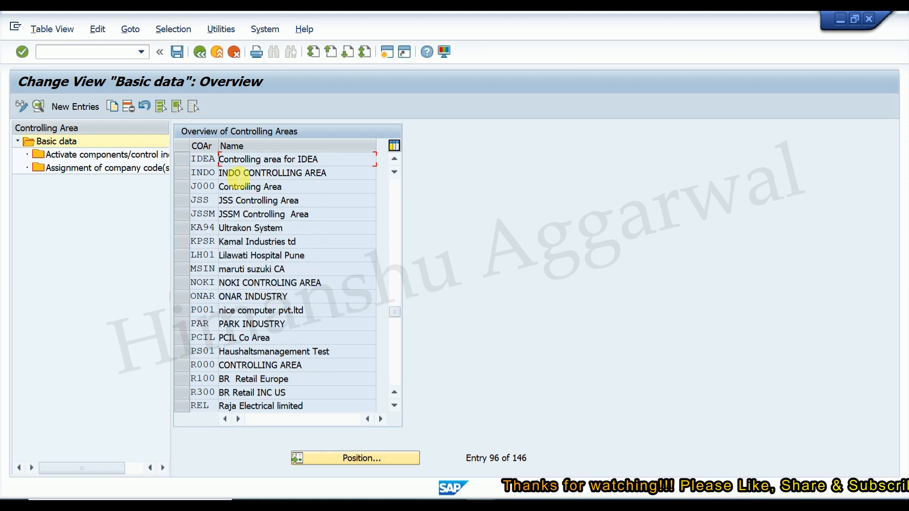
double_click(236, 159)
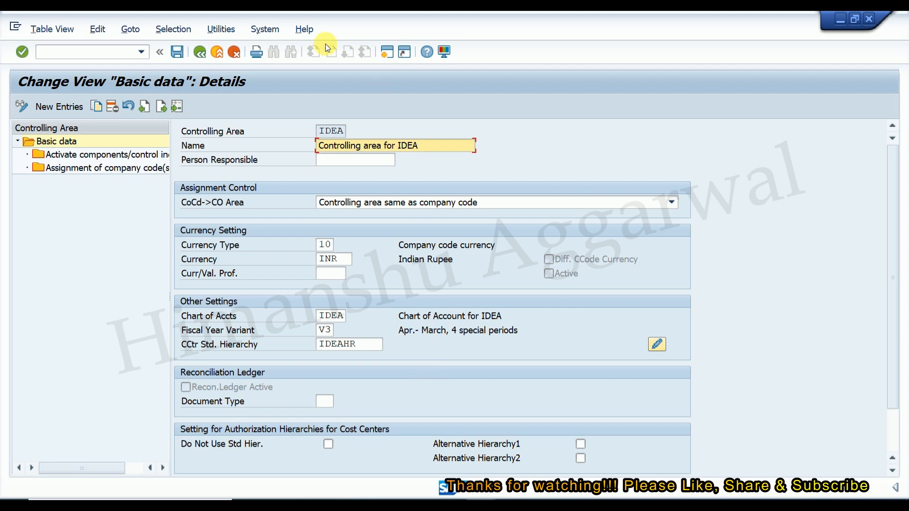
left_click(203, 53)
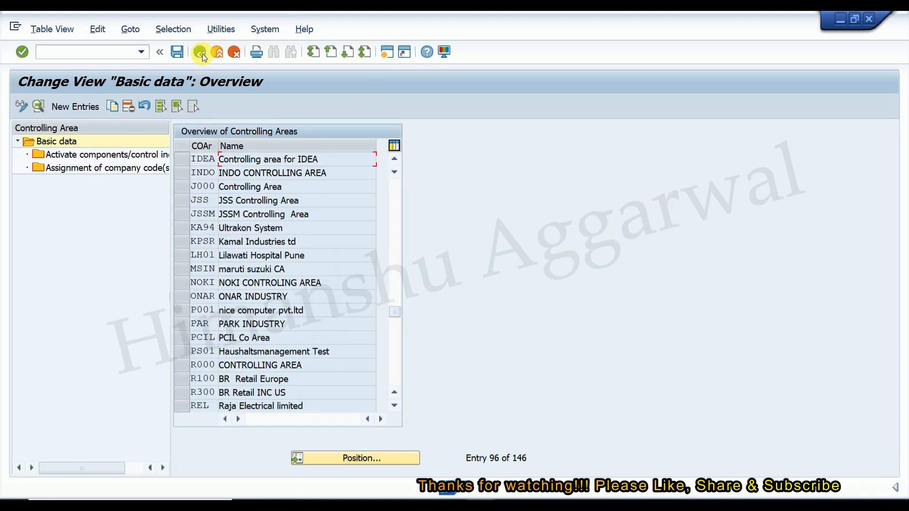
Start a new controlling area entry with the code bypl and the name "Cotrolling Area for BYPL"
left_click(76, 107)
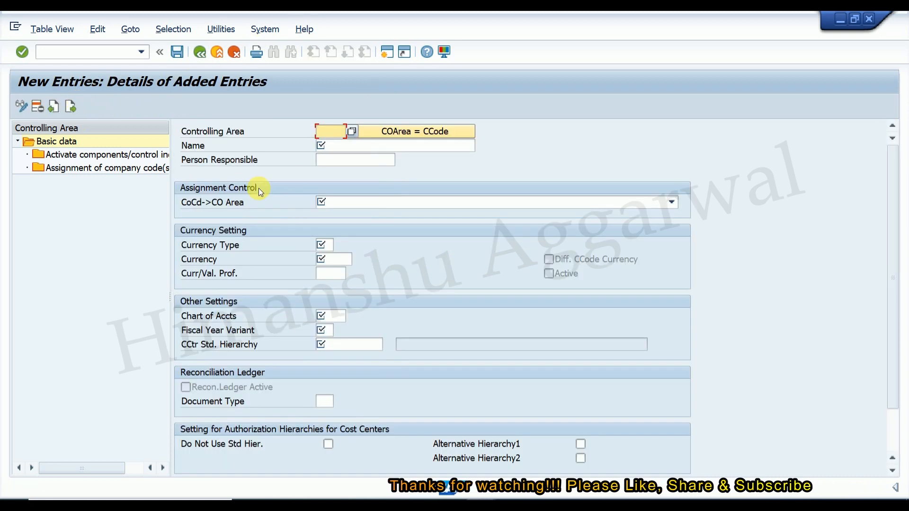
type("bypl")
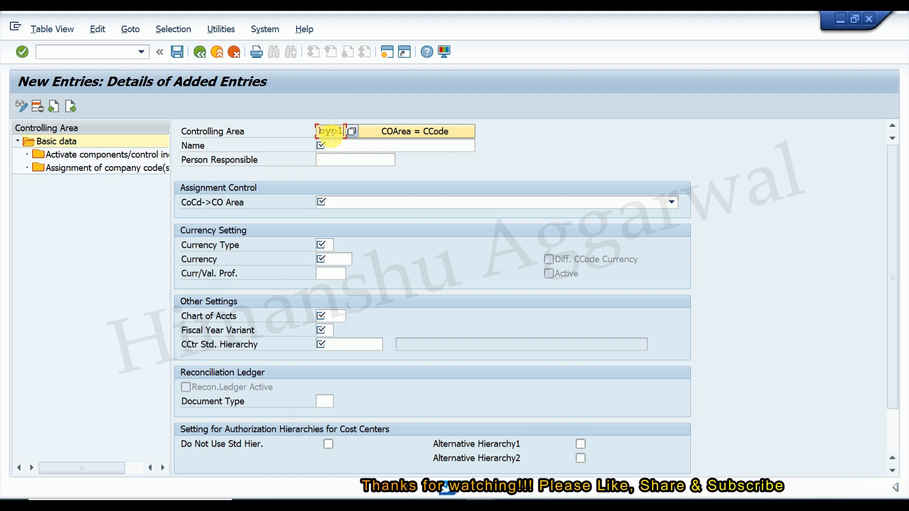
left_click(330, 145)
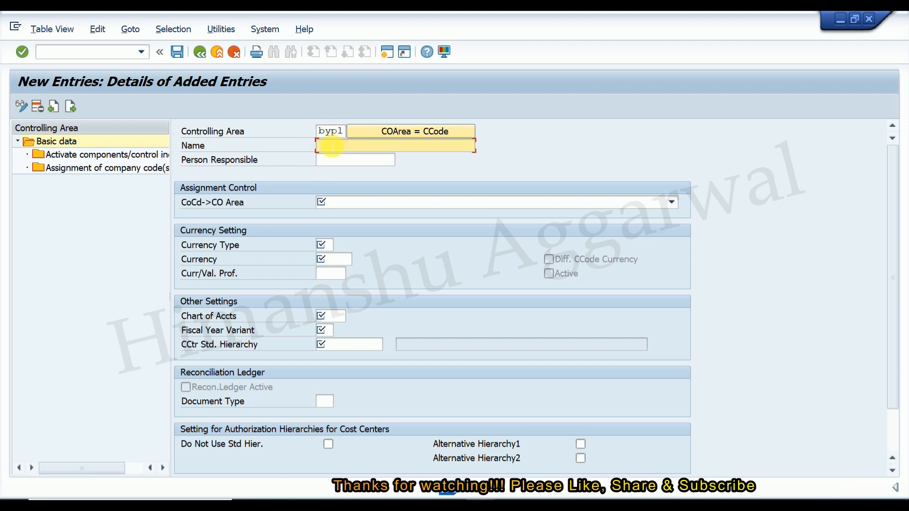
type("C")
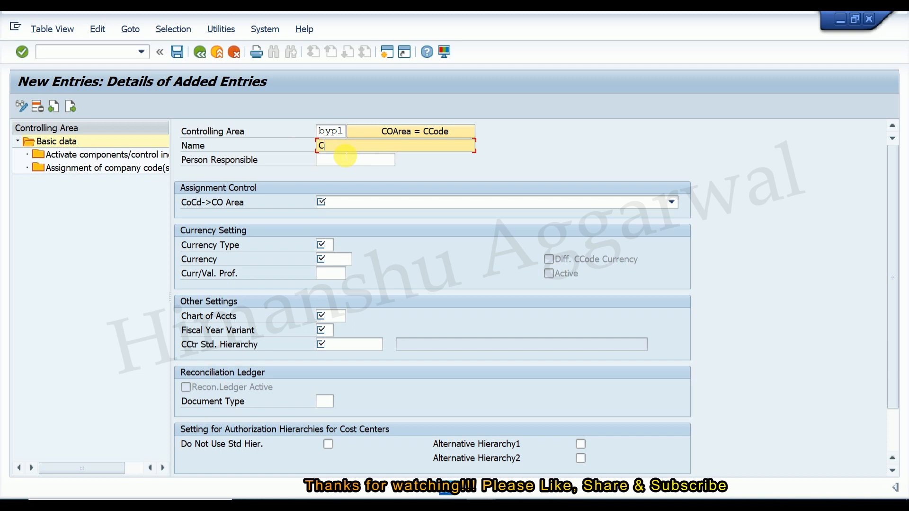
type("otrollo")
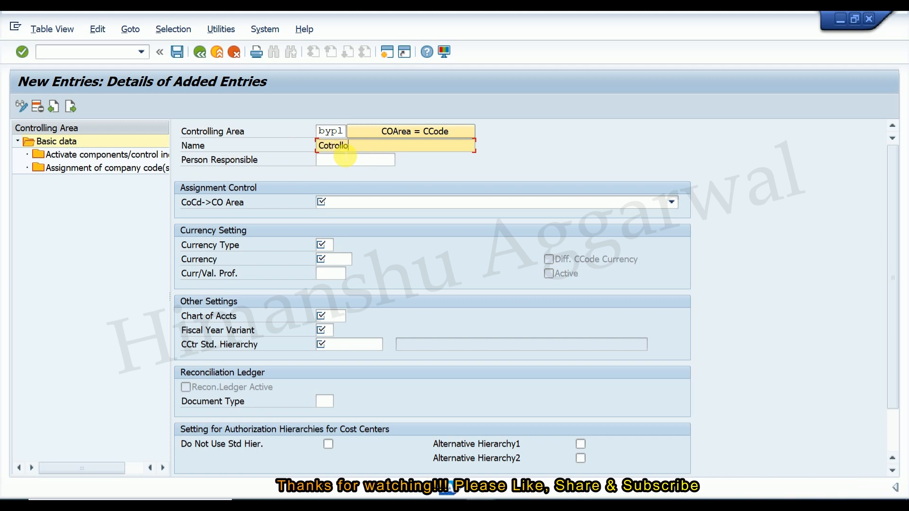
type("ng")
key("BackSpace")
key("BackSpace")
key("BackSpace")
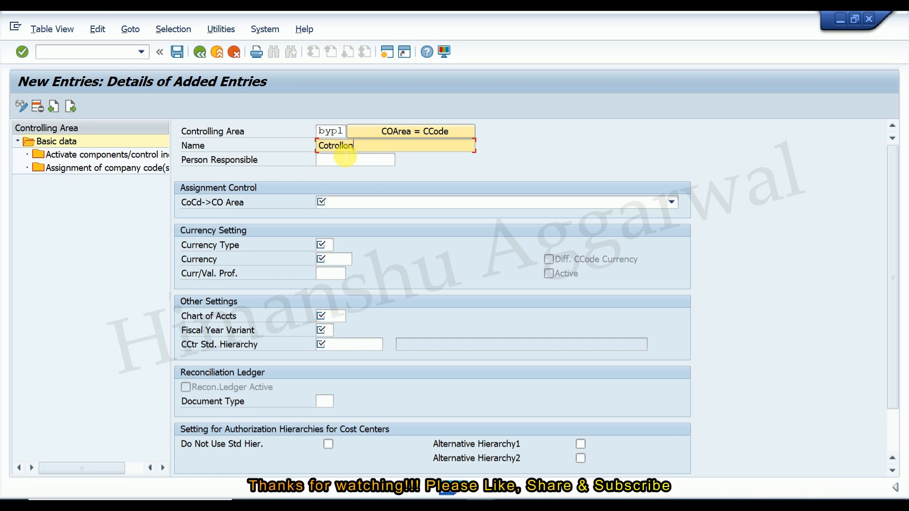
type("ing Area for BYPL")
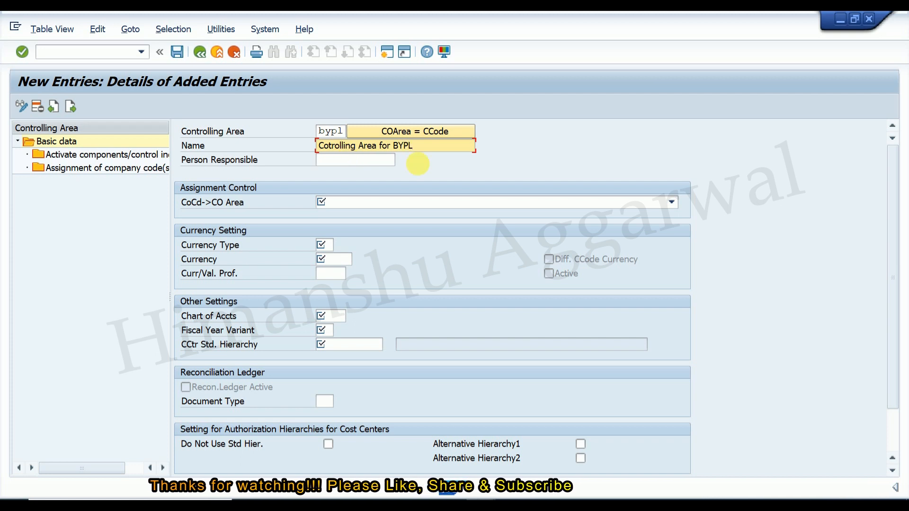
Fill in the person responsible's name and set the CoCd->CO Area assignment control to Cross-company-code cost accounting
left_click(374, 164)
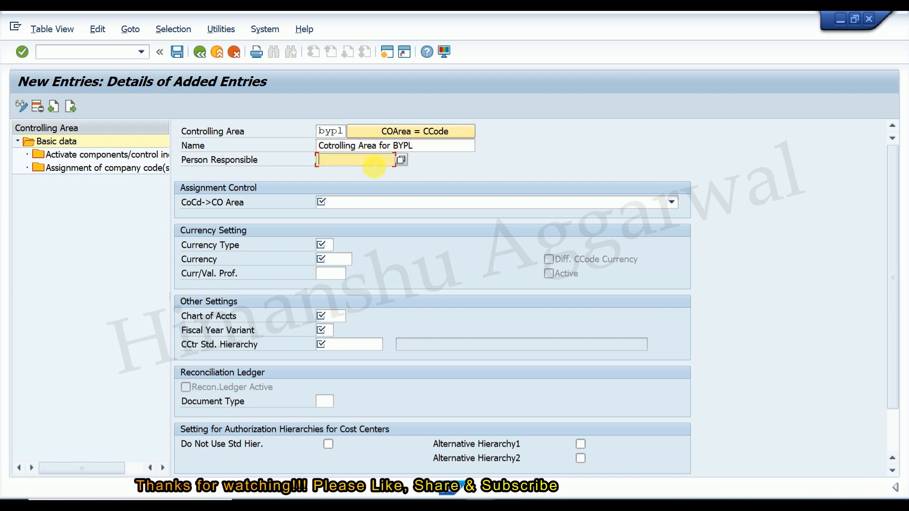
type("Rahul")
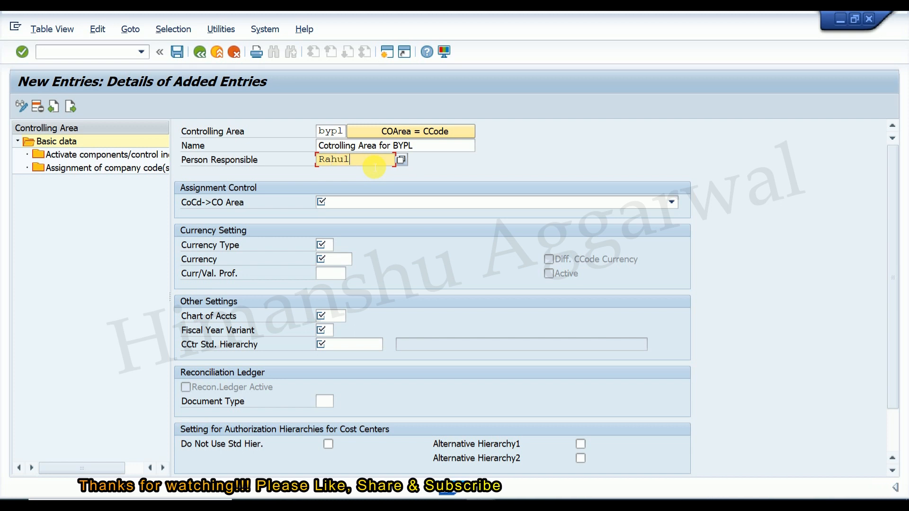
left_click(355, 200)
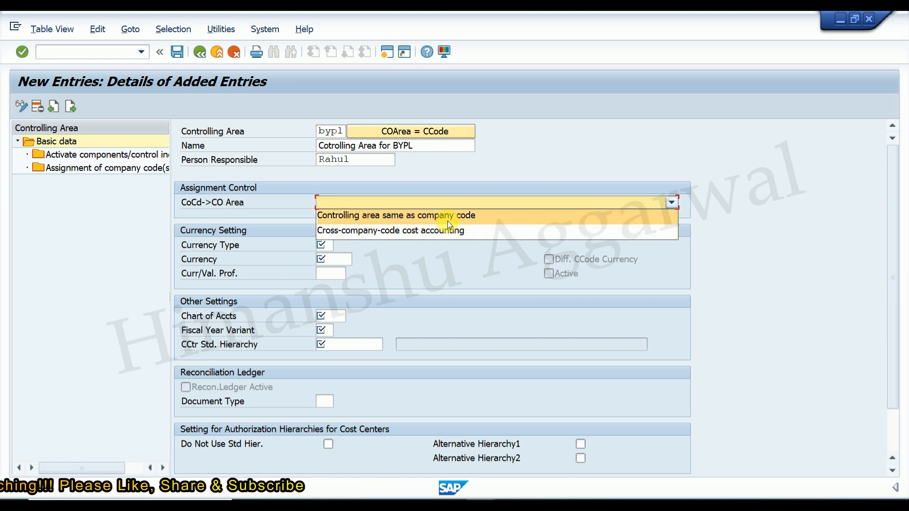
left_click(411, 203)
left_click(407, 201)
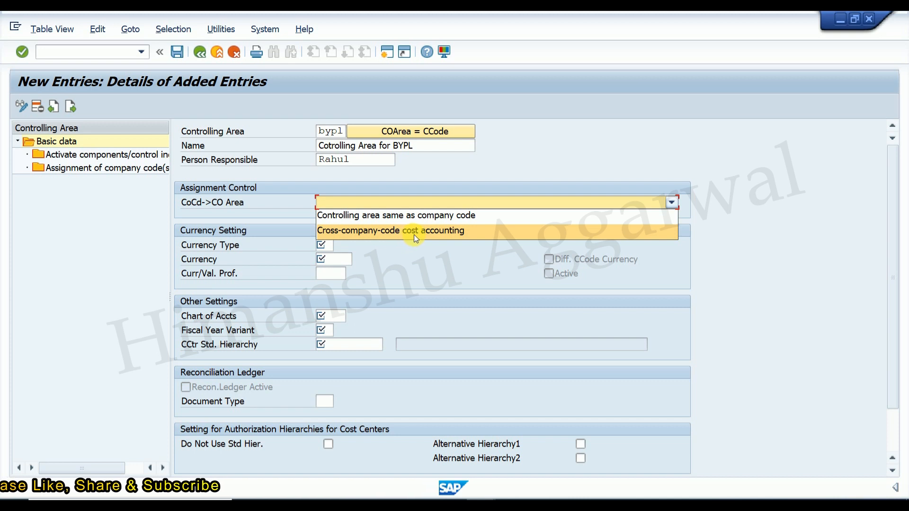
left_click(420, 217)
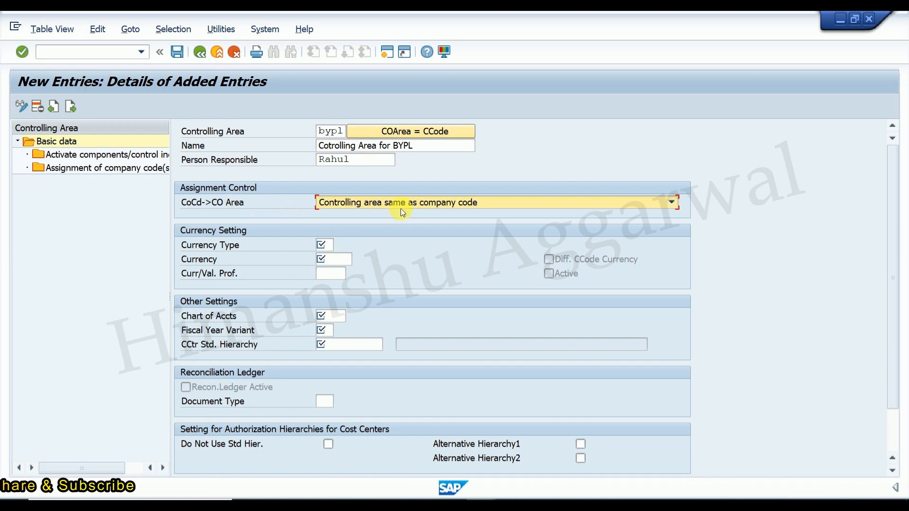
left_click(430, 204)
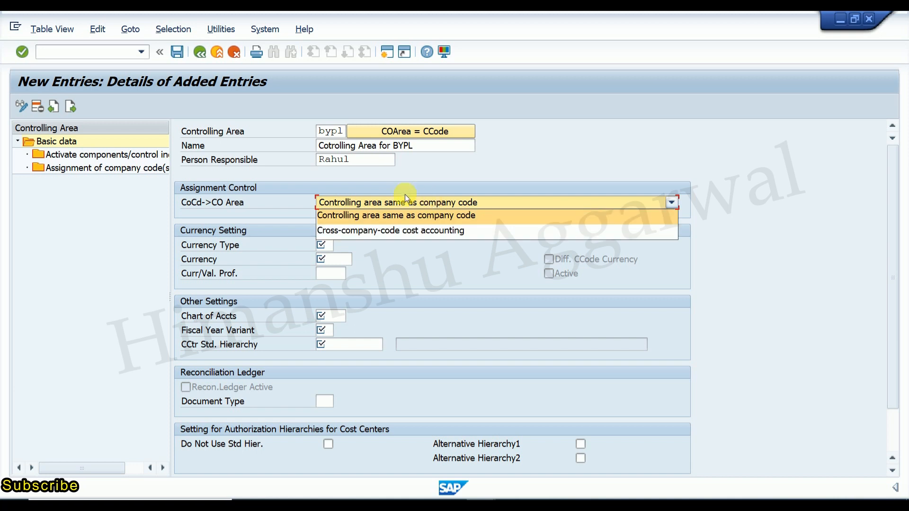
left_click(378, 232)
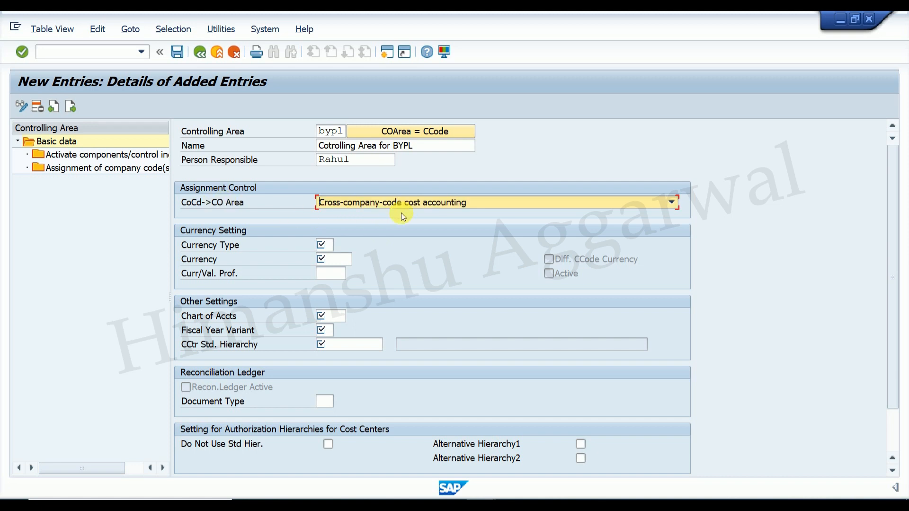
left_click(442, 200)
left_click(379, 204)
Set the currency type to 10 (Company code currency) and the currency to inr
left_click(338, 244)
left_click(340, 246)
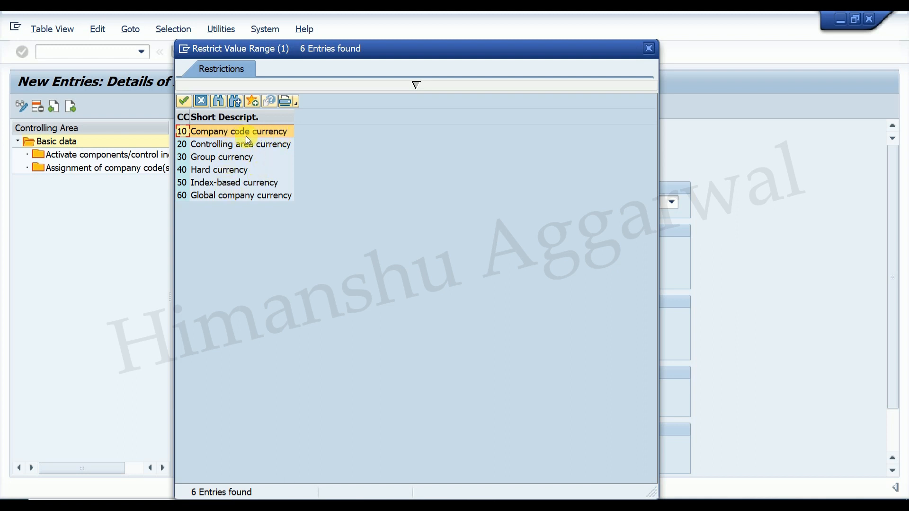
double_click(231, 133)
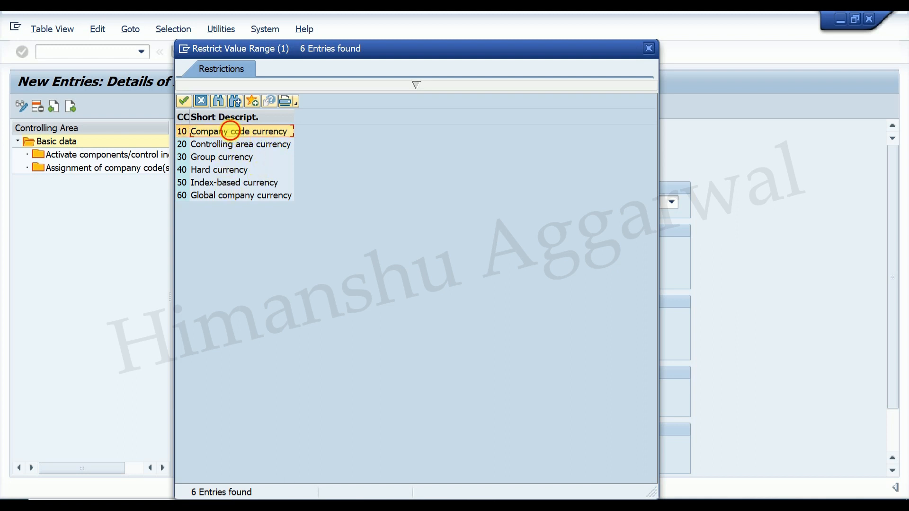
left_click(332, 260)
type("inr")
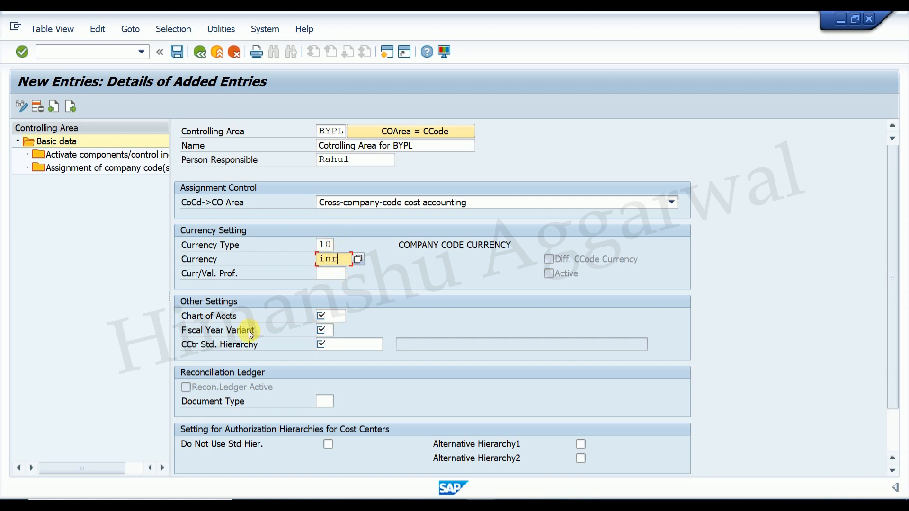
Set the chart of accounts to idea and find and choose V3 as the fiscal year variant
left_click(331, 316)
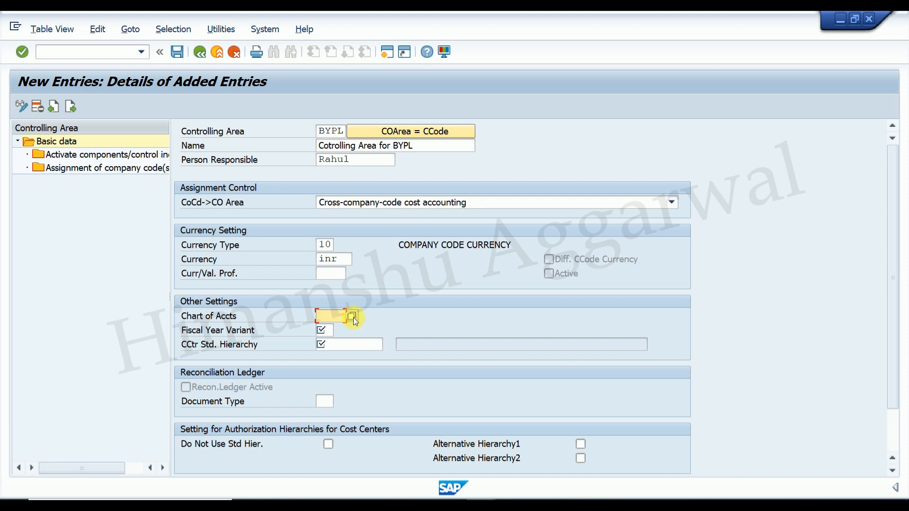
type("idea")
left_click(326, 330)
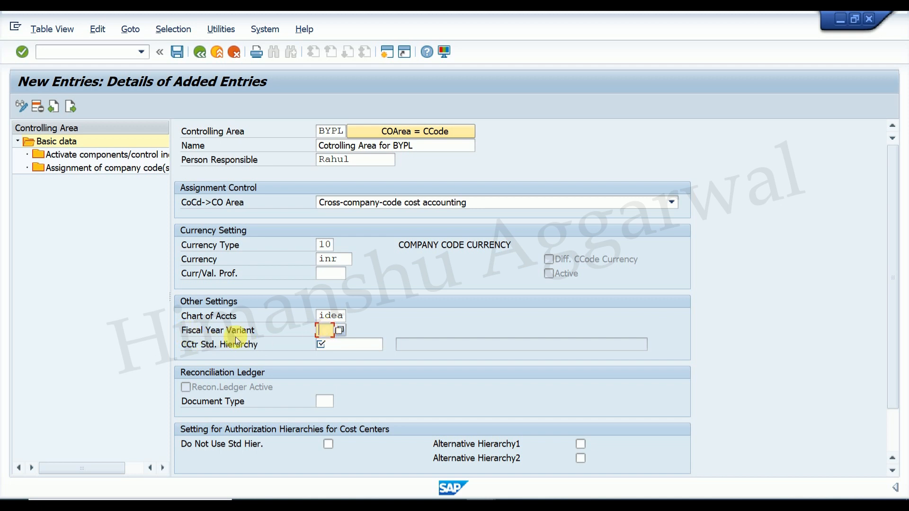
left_click(339, 330)
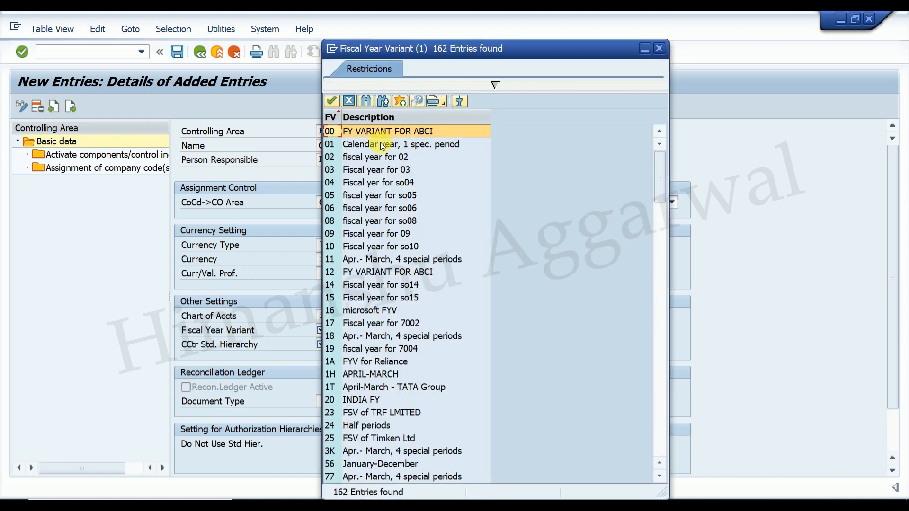
left_click(367, 101)
type("v3")
key("Return")
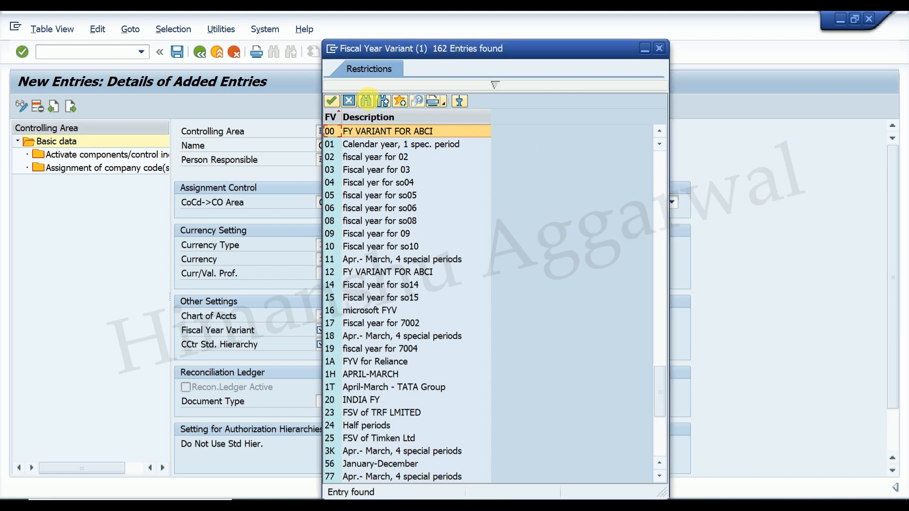
double_click(385, 219)
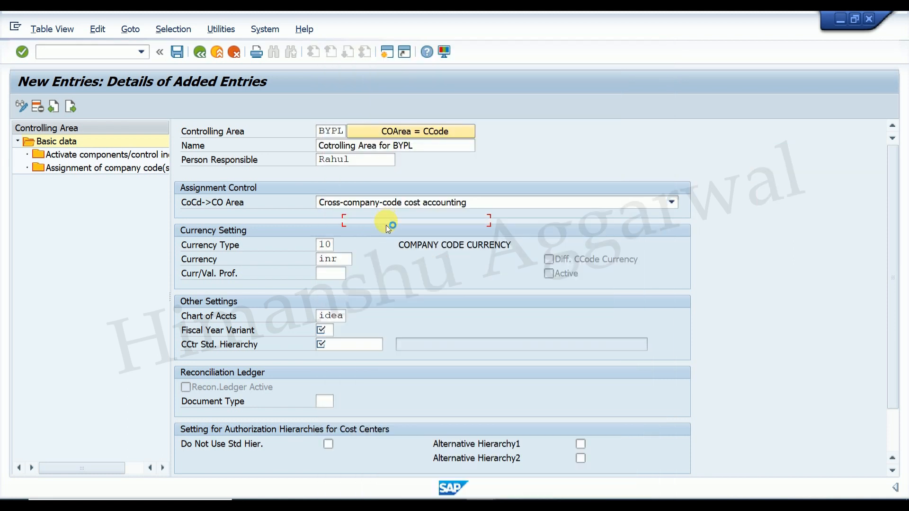
Enter byplcc as the cost center standard hierarchy and clear the Person Responsible field
left_click(339, 346)
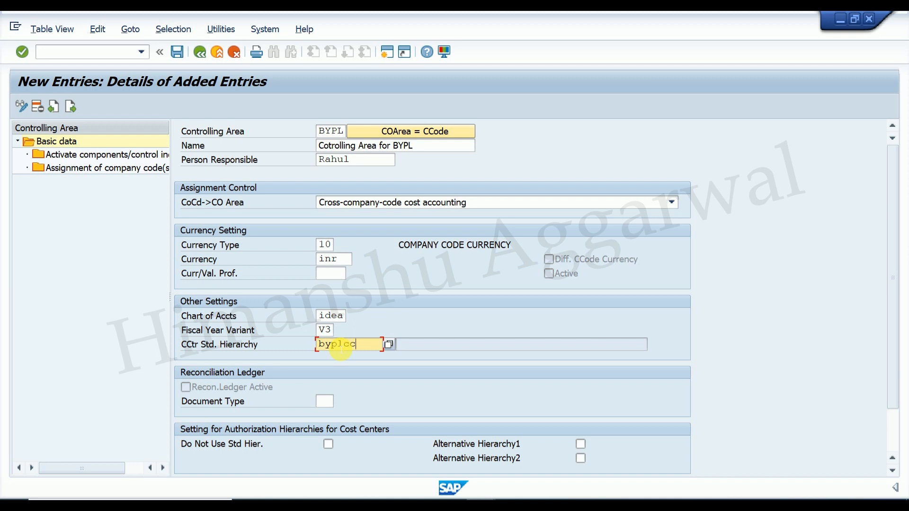
key("Return")
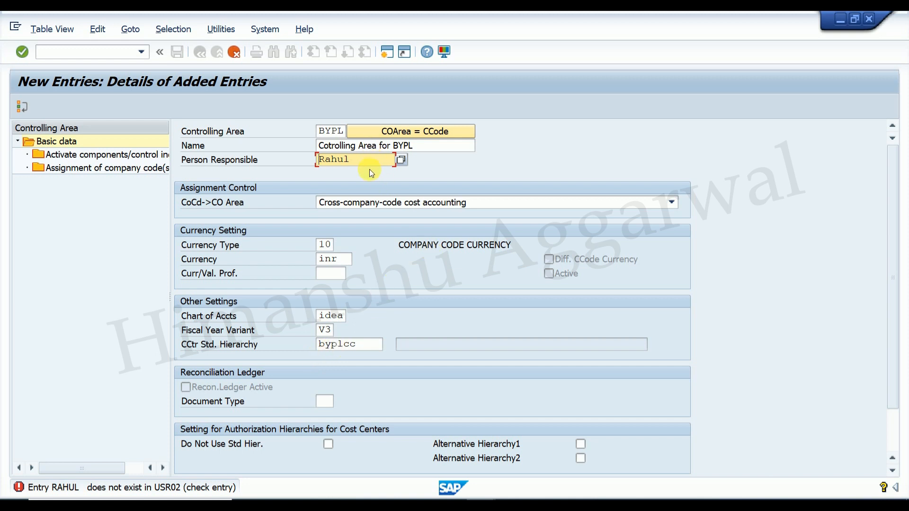
key("BackSpace")
key("BackSpace")
key("BackSpace")
key("BackSpace")
key("BackSpace")
key("Return")
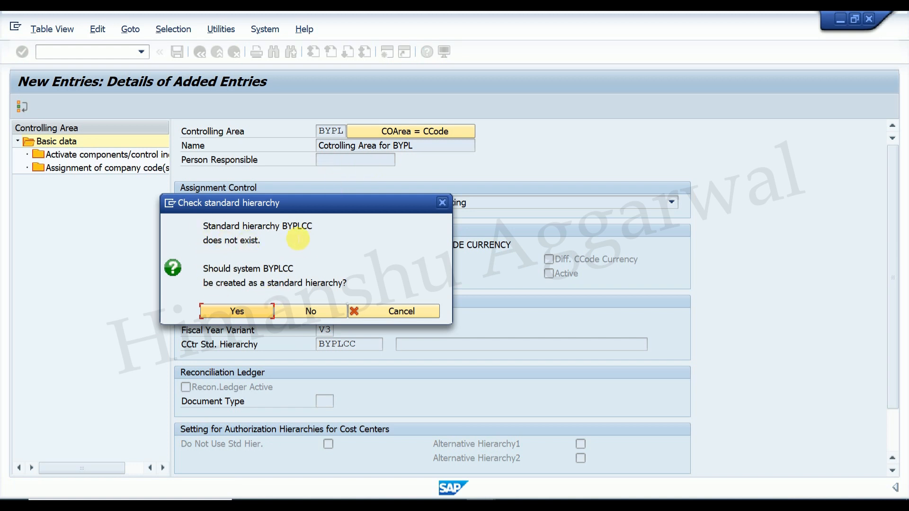
Agree to create BYPLCC as a standard hierarchy and save the new controlling area
left_click(238, 311)
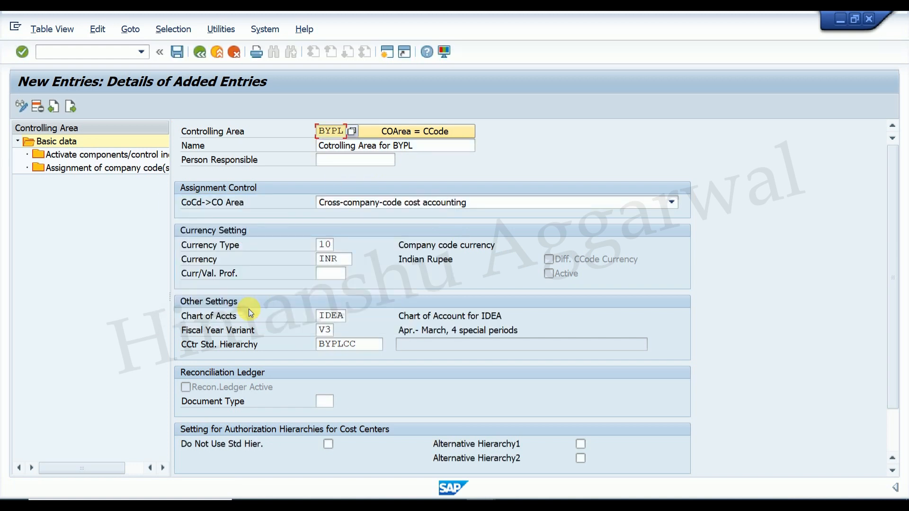
left_click(178, 52)
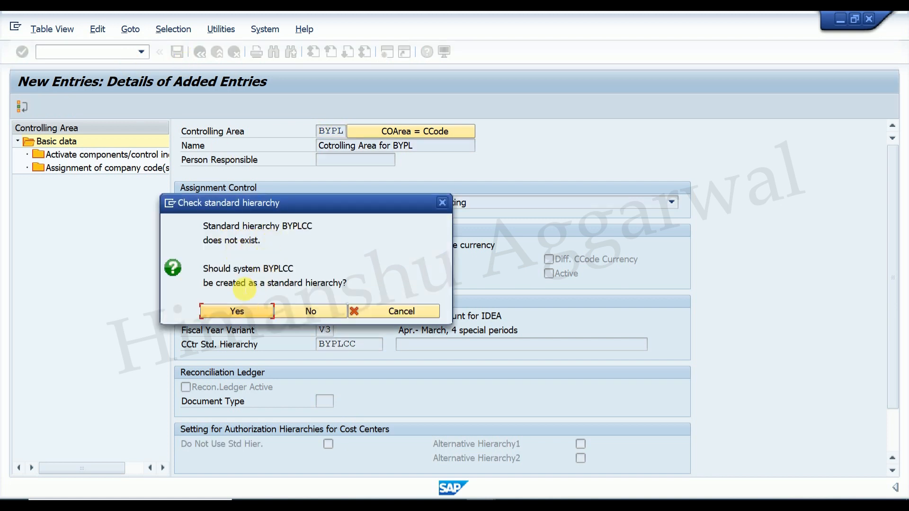
left_click(235, 311)
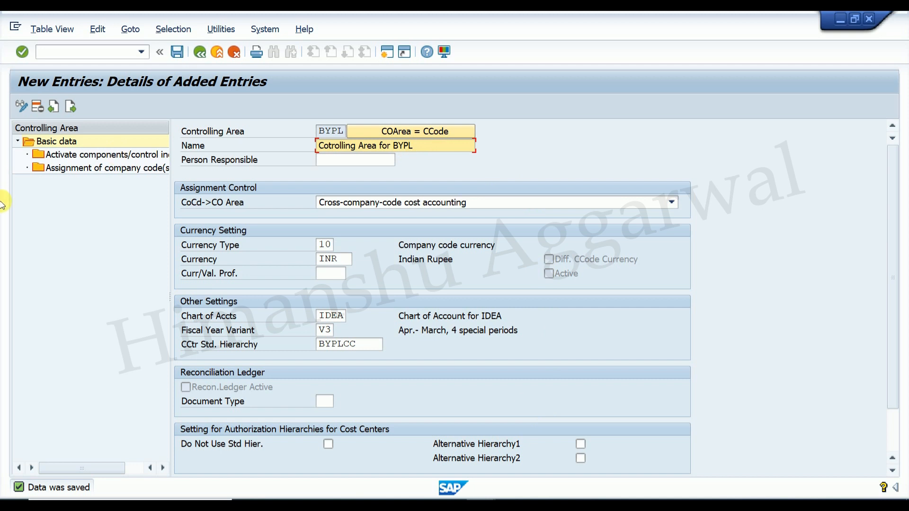
Assign company code BYPL to the controlling area as a new entry and save the assignment
left_click(100, 169)
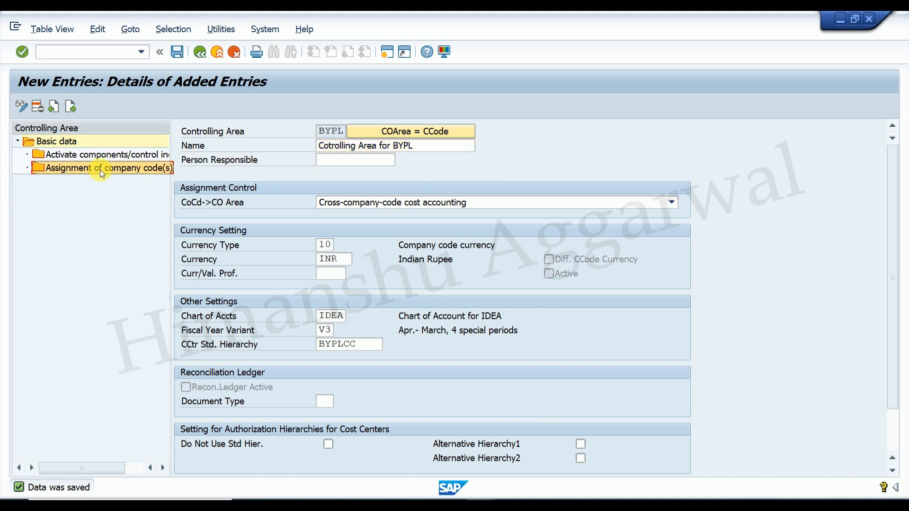
key("F5")
type("BYPL")
key("Return")
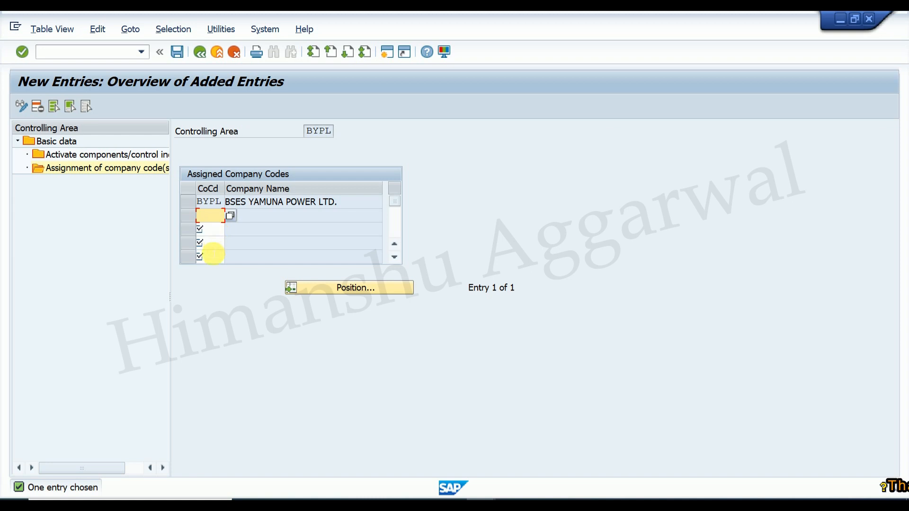
left_click(175, 52)
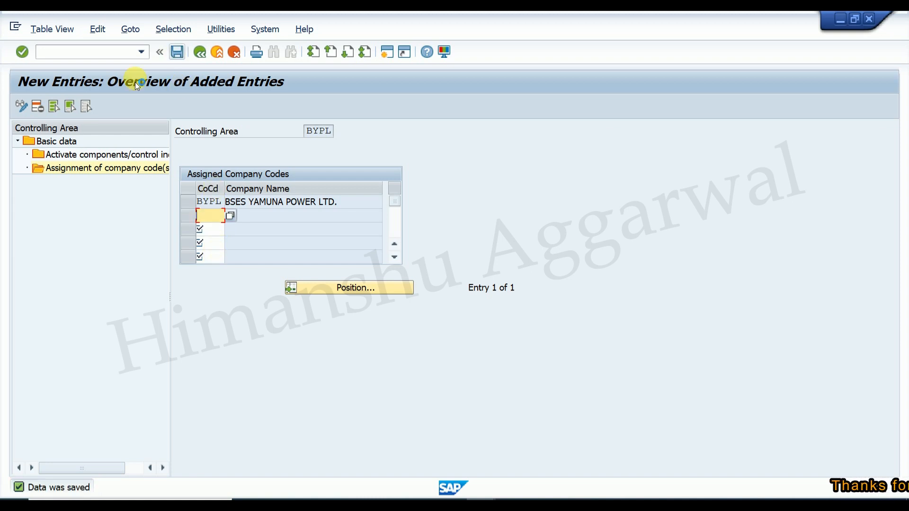
Create a new Activate components/control indicators entry for controlling area BYPL starting in fiscal year 2020
double_click(90, 157)
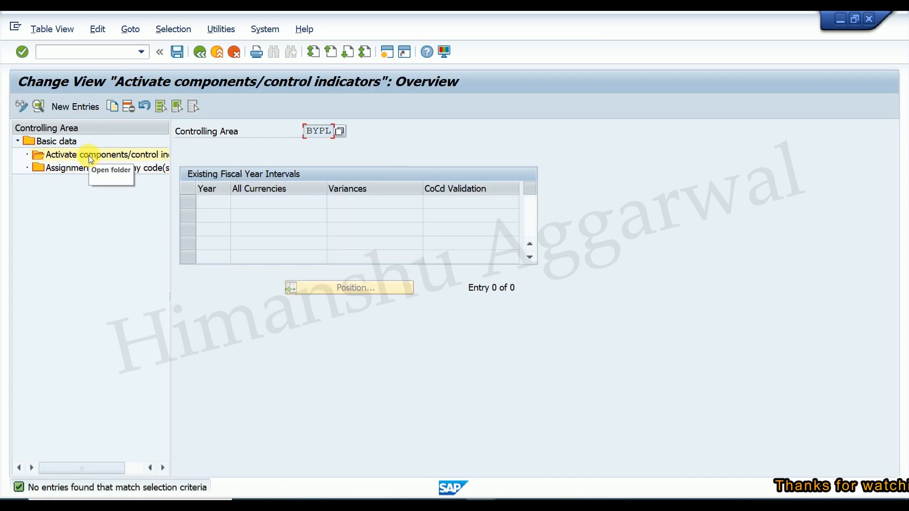
left_click(75, 106)
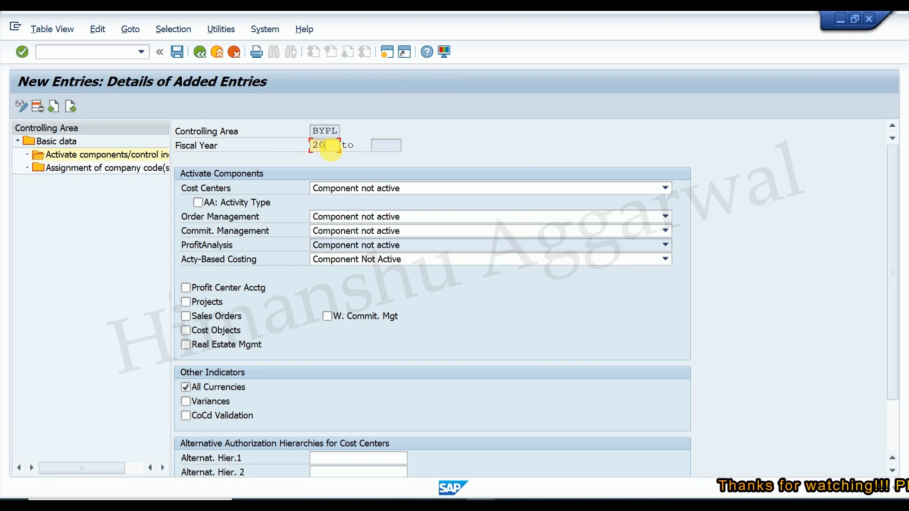
key("Return")
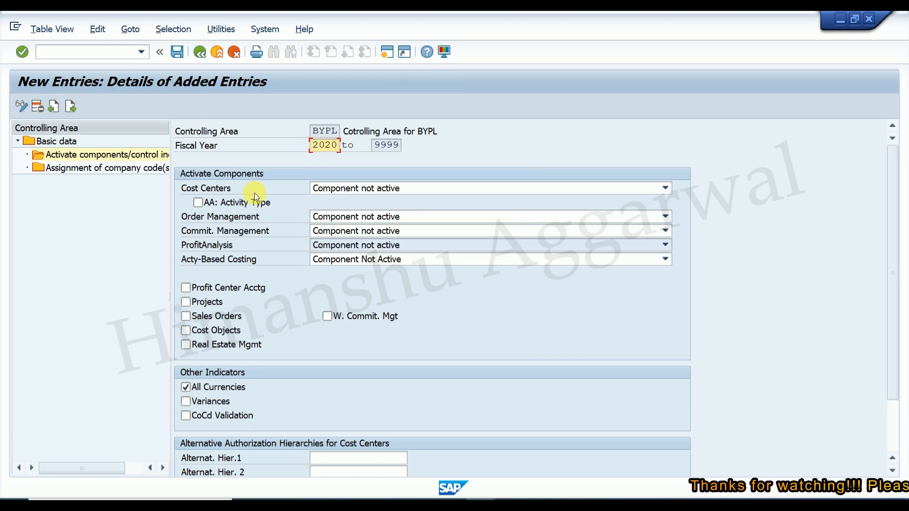
Set Cost Centers and Order Management to Component active, enable AA: Activity Type and Profit Center Acctg, and save the entry
left_click(360, 189)
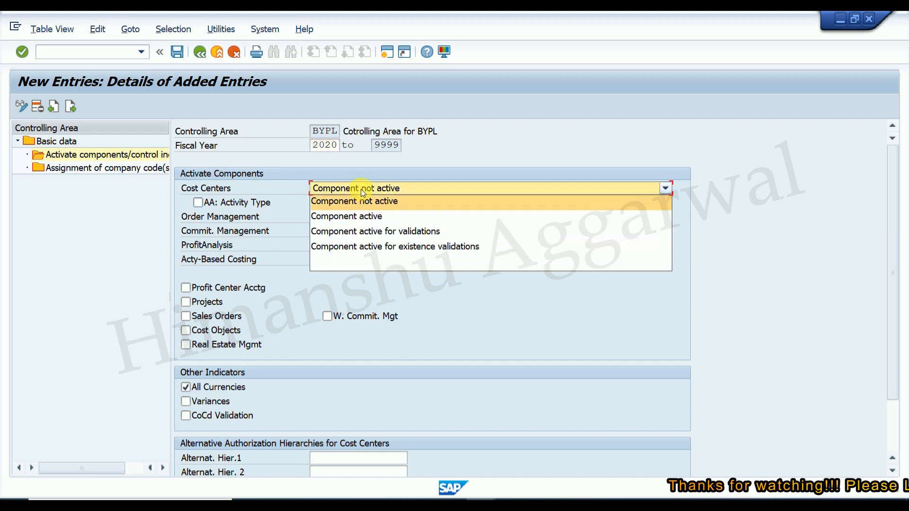
left_click(365, 221)
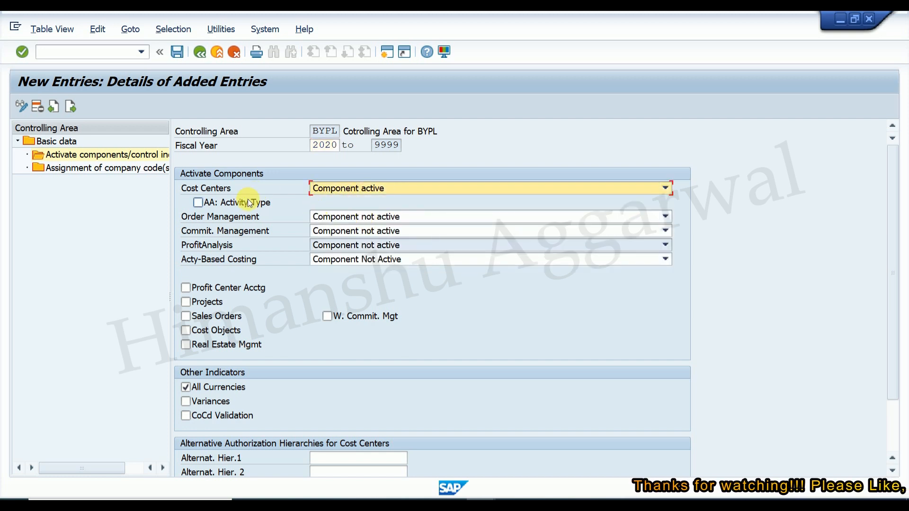
left_click(197, 203)
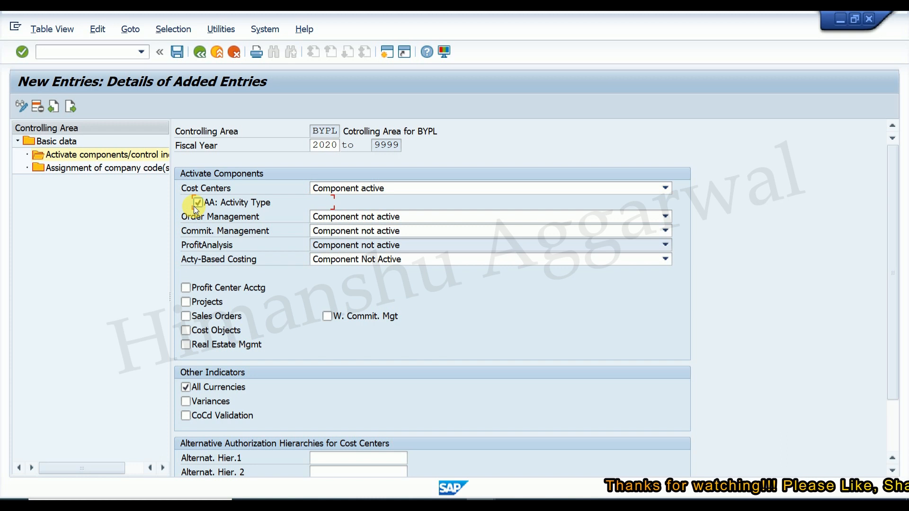
left_click(345, 213)
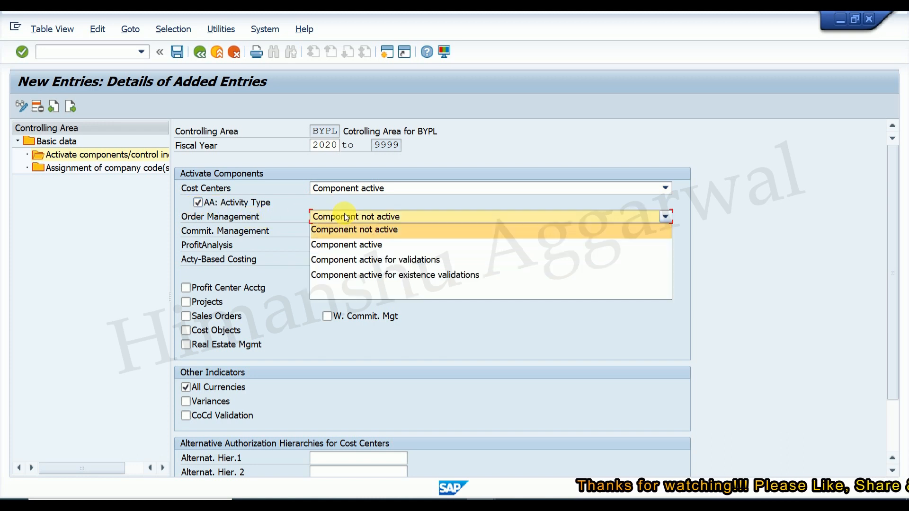
left_click(348, 244)
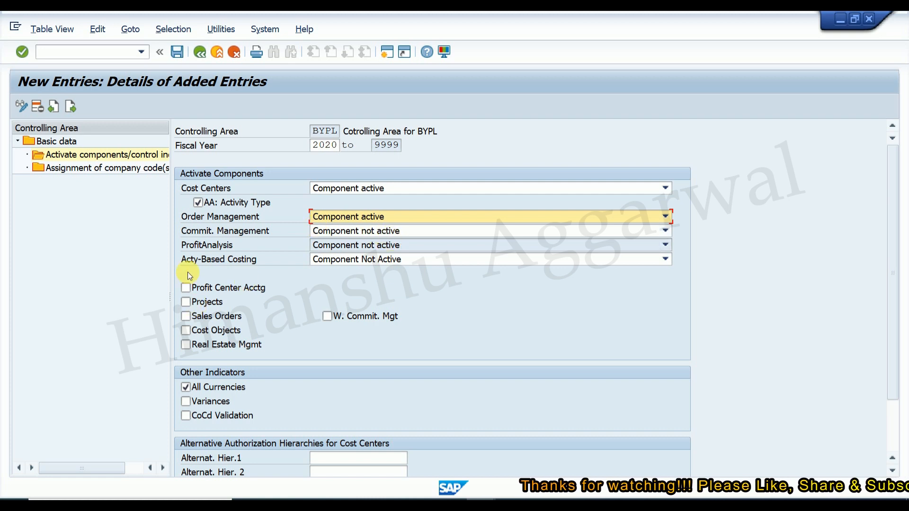
left_click(186, 287)
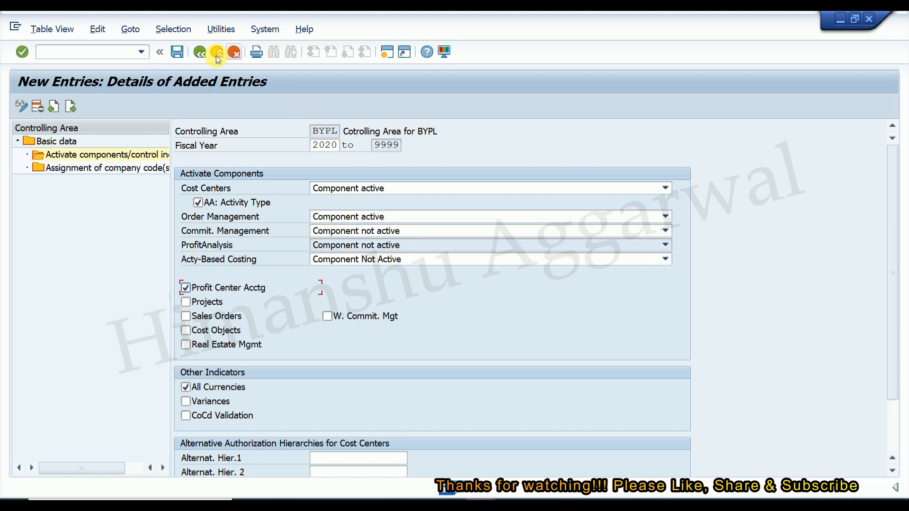
left_click(178, 51)
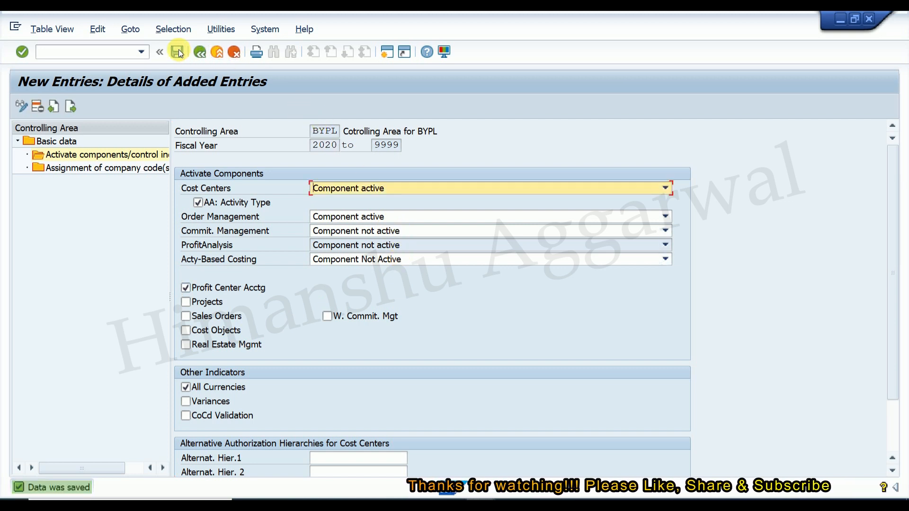
Leave the controlling area maintenance for BYPL and close the activity selection to return to the implementation guide structure
left_click(118, 54)
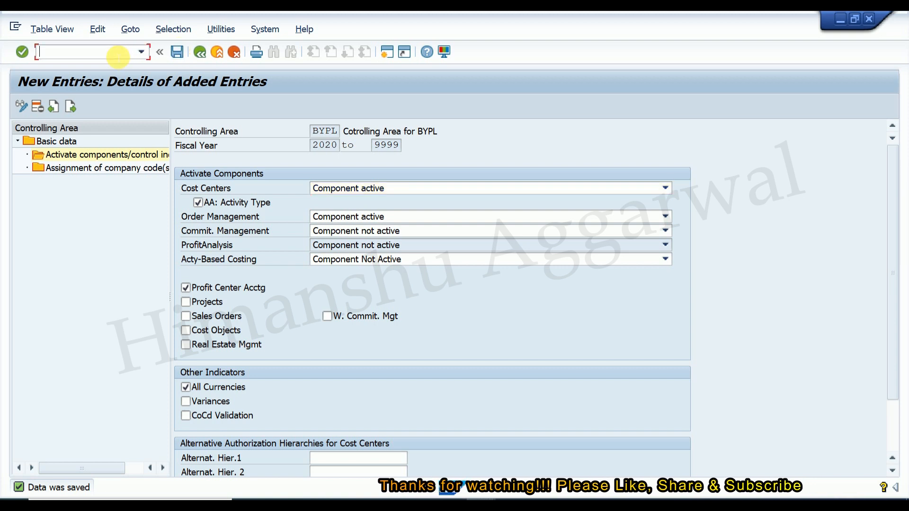
type("/")
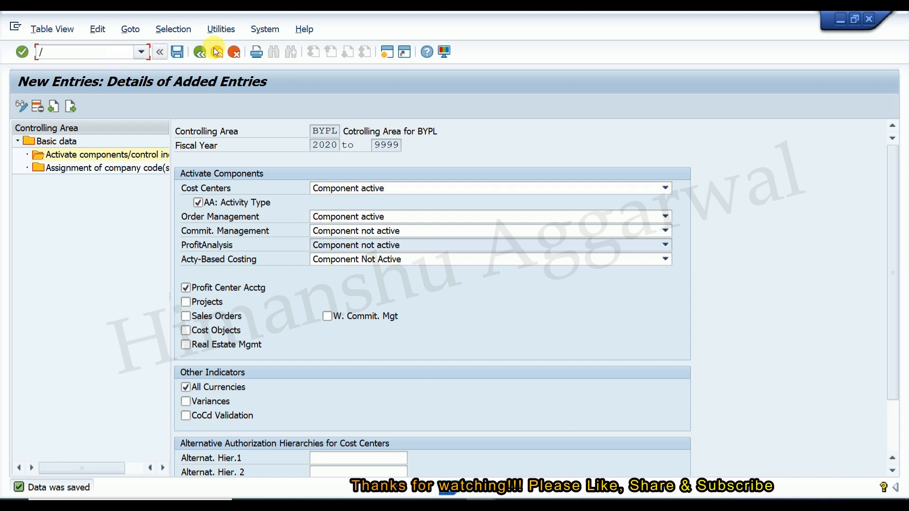
left_click(207, 48)
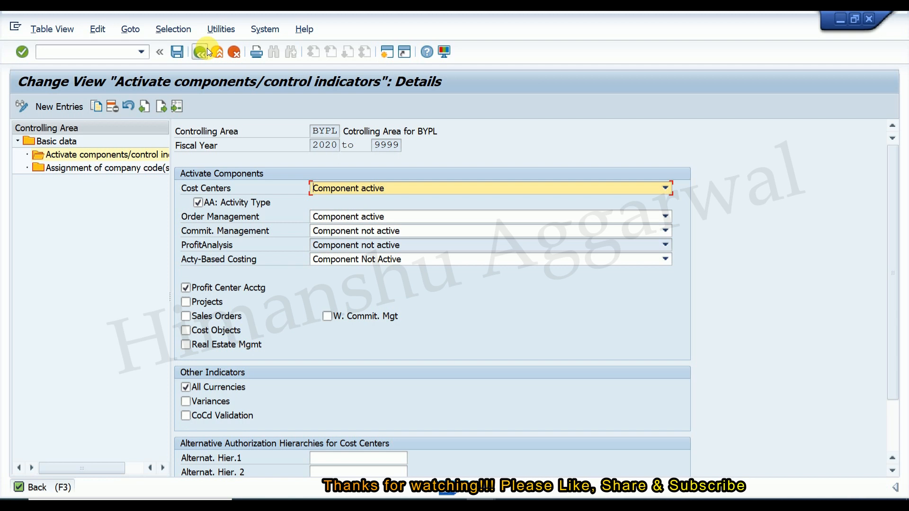
left_click(207, 47)
left_click(206, 47)
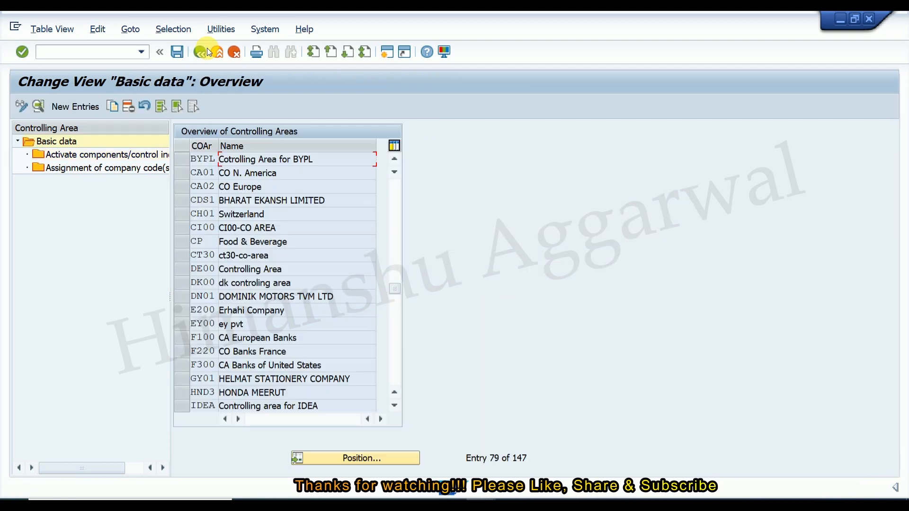
left_click(206, 47)
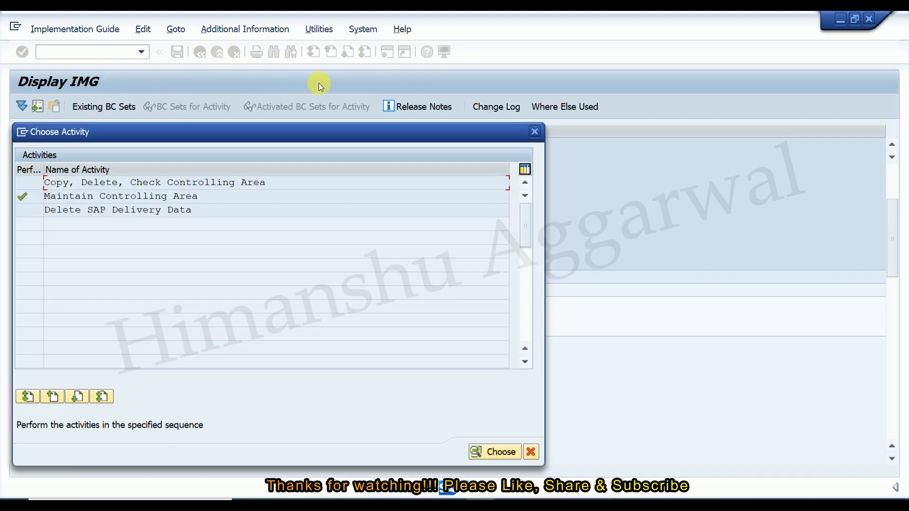
left_click(536, 133)
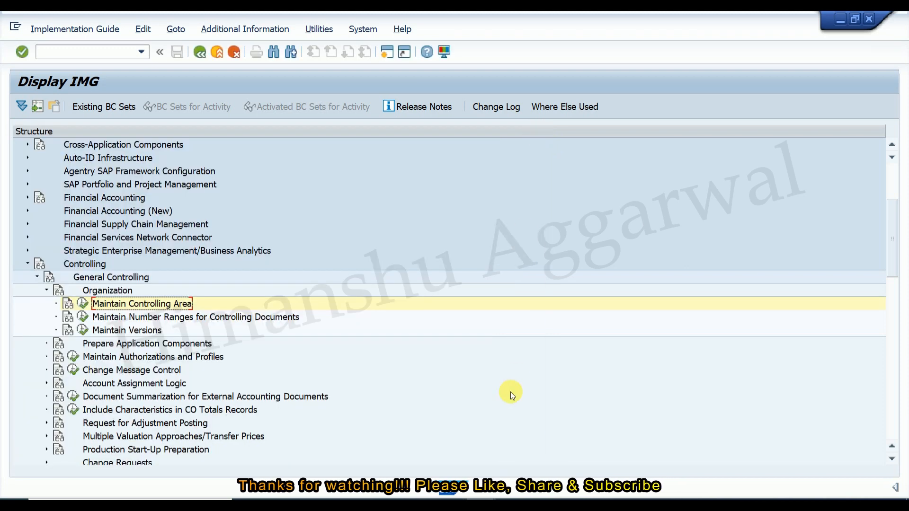
Review the IMG path for Maintain Number Ranges for Controlling Documents in the SAP NOTES Excel workbook and return to SAP
key("alt+Tab")
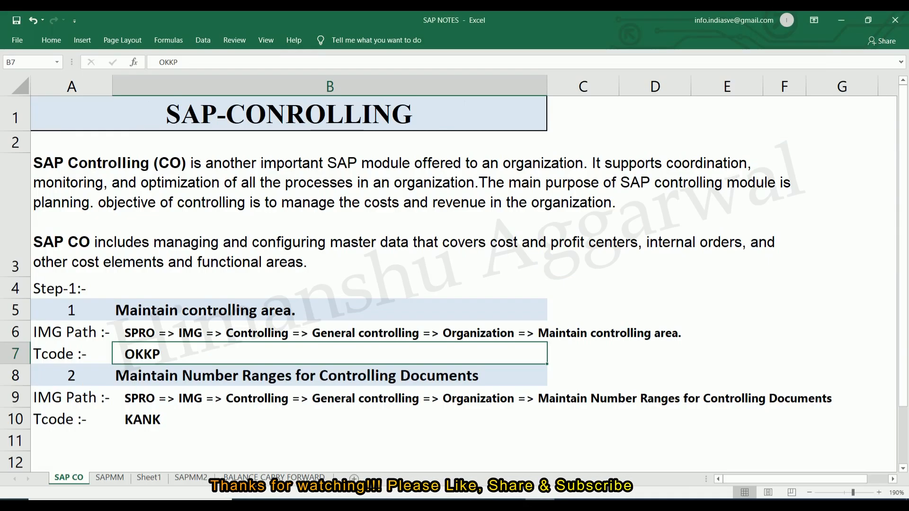
left_click(359, 330)
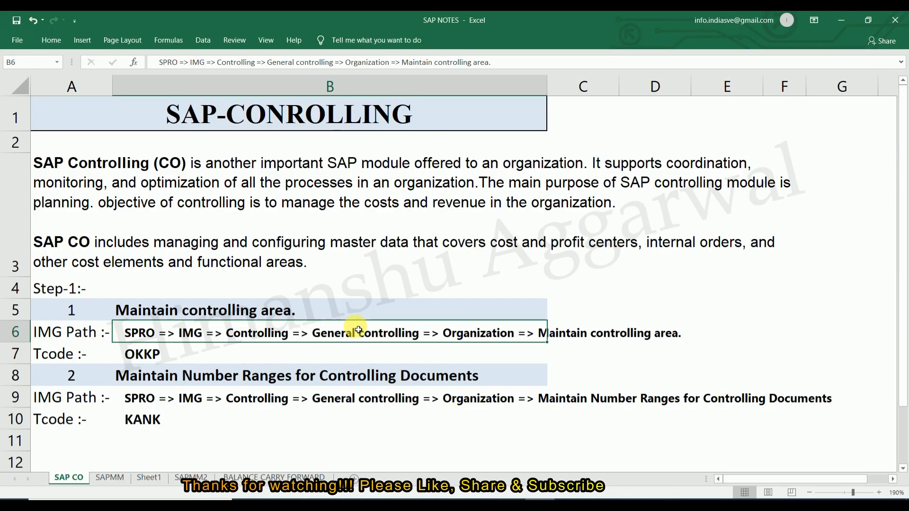
left_click(168, 378)
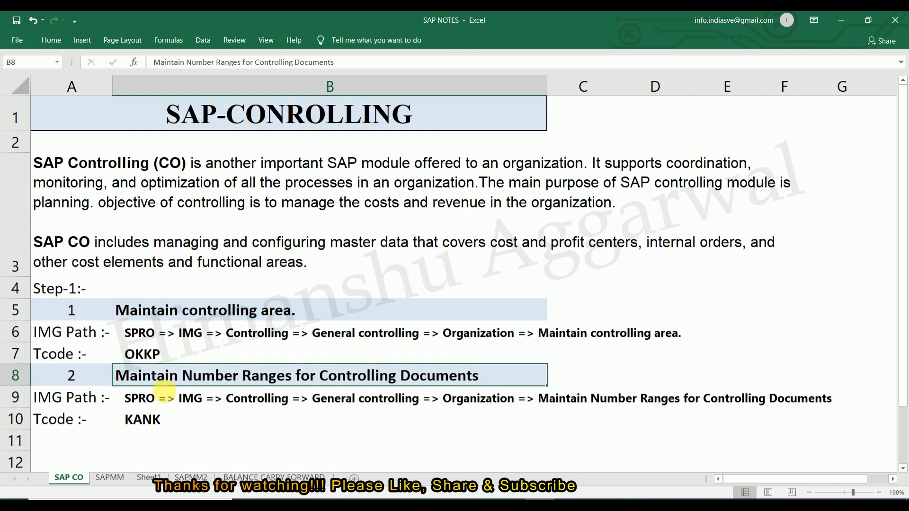
left_click(150, 398)
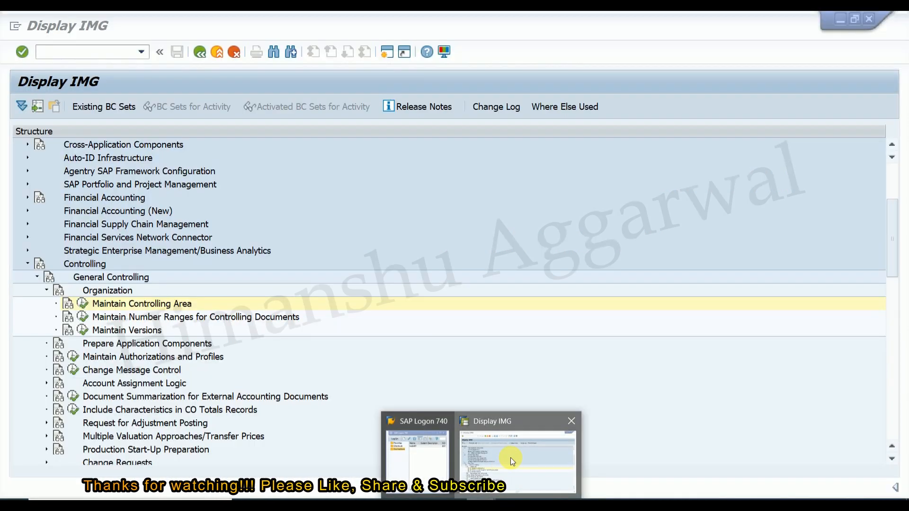
left_click(510, 458)
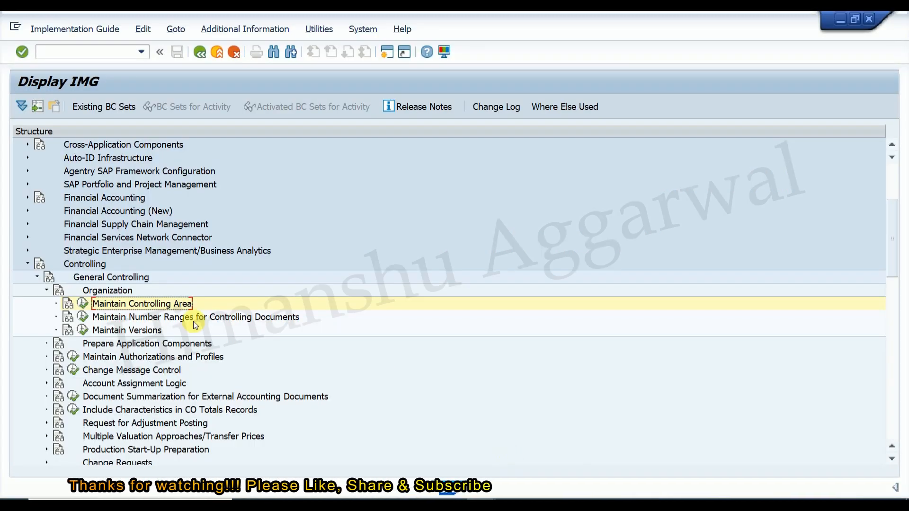
Run the Maintain Controlling Area activity and open the basic data details of controlling area IDEA
left_click(82, 306)
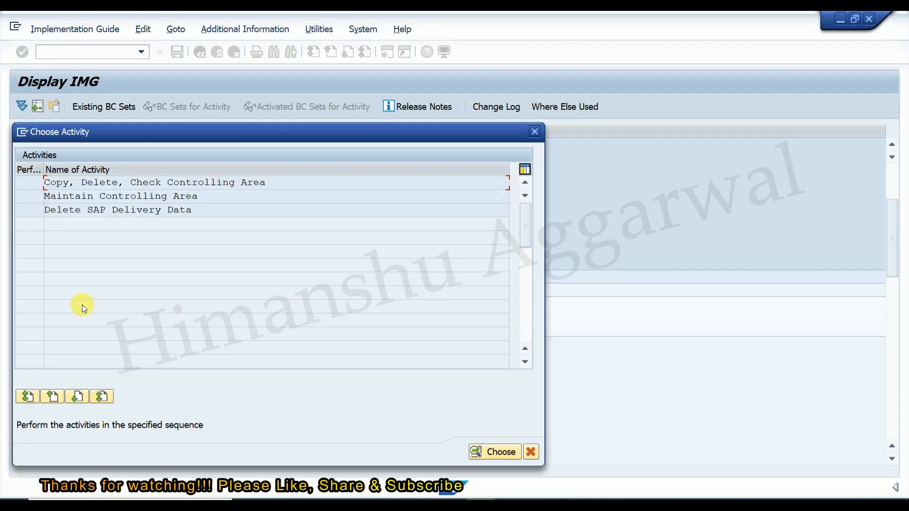
double_click(135, 197)
left_click(388, 458)
type("idea")
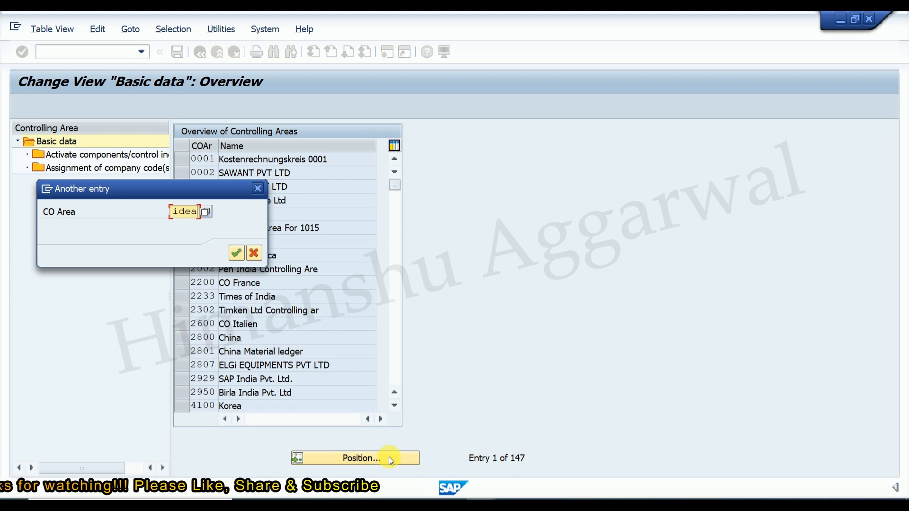
key("Return")
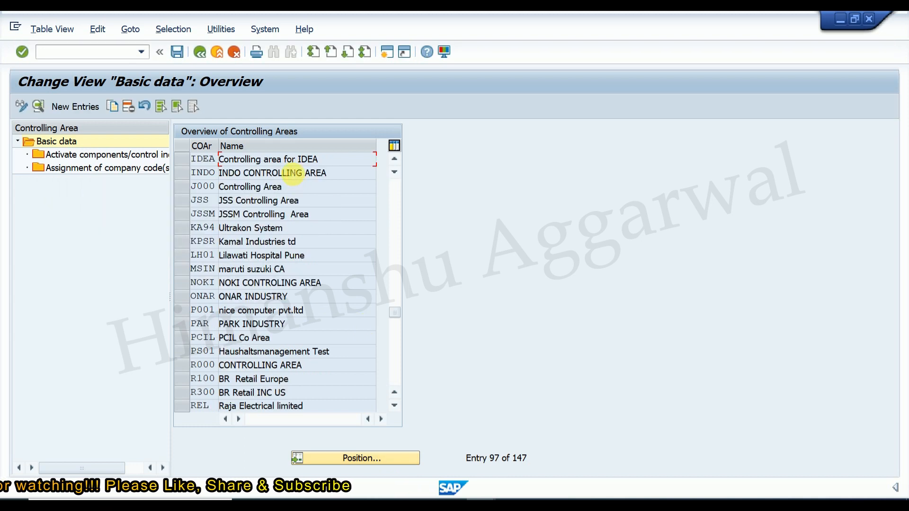
double_click(286, 160)
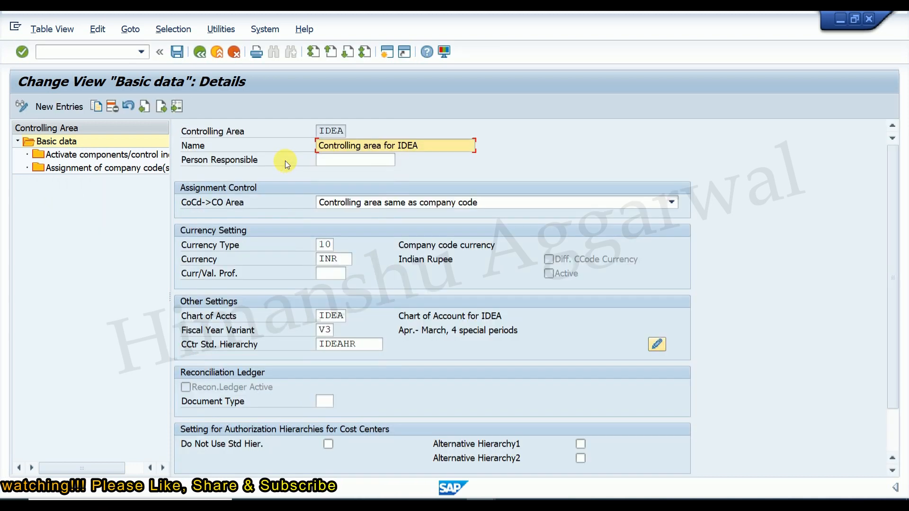
Set CoCd->CO Area to Cross-company-code cost accounting for IDEA and select its company code assignment
left_click(384, 203)
left_click(382, 231)
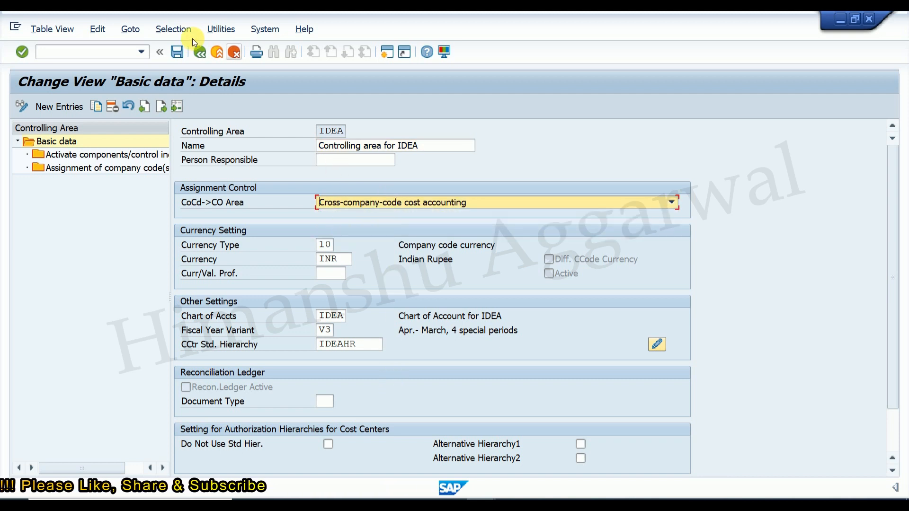
double_click(114, 169)
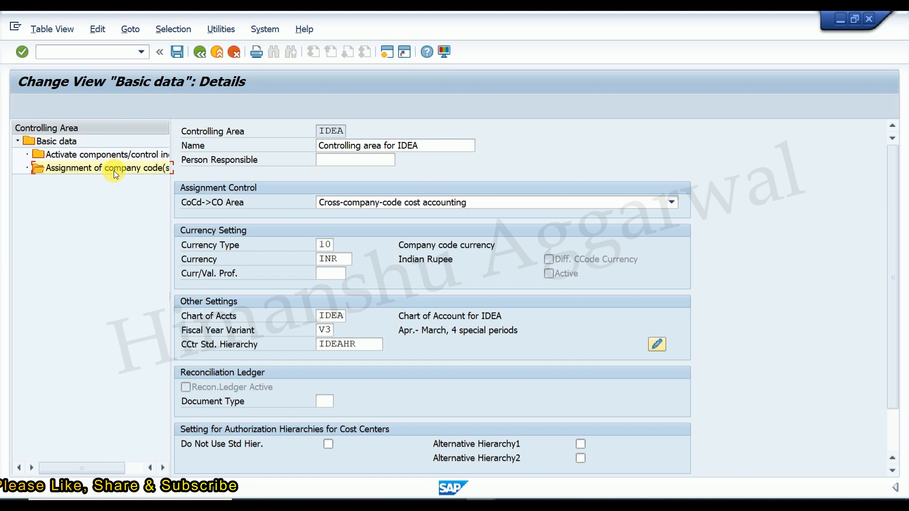
Set Order Management to Component active in IDEA's components/control indicators and save the change
double_click(120, 154)
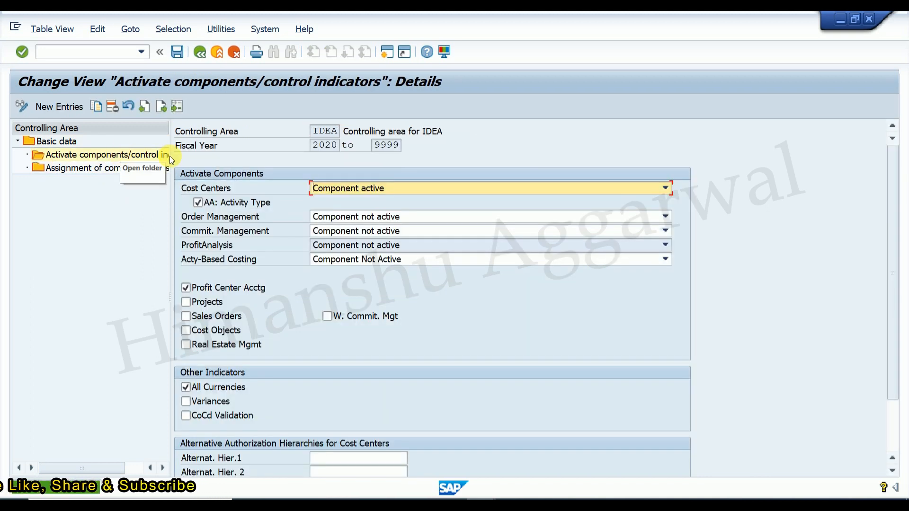
left_click(358, 216)
left_click(359, 244)
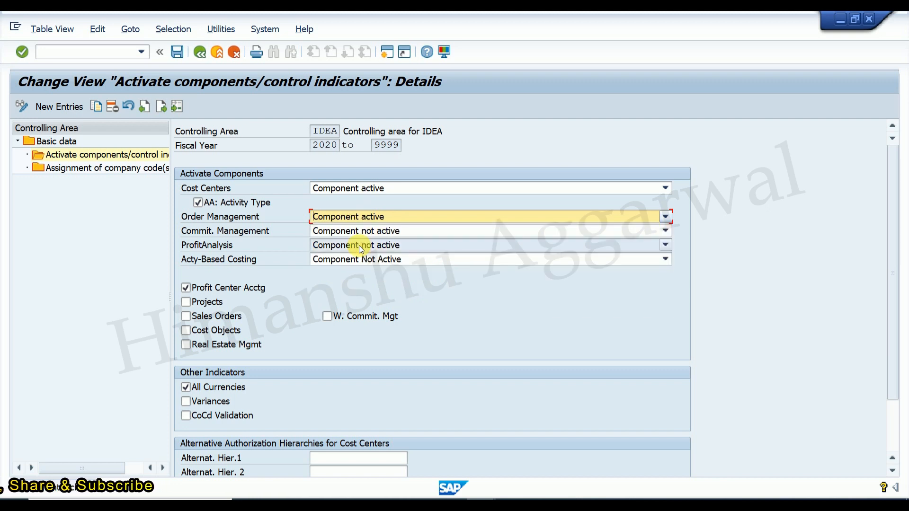
left_click(176, 53)
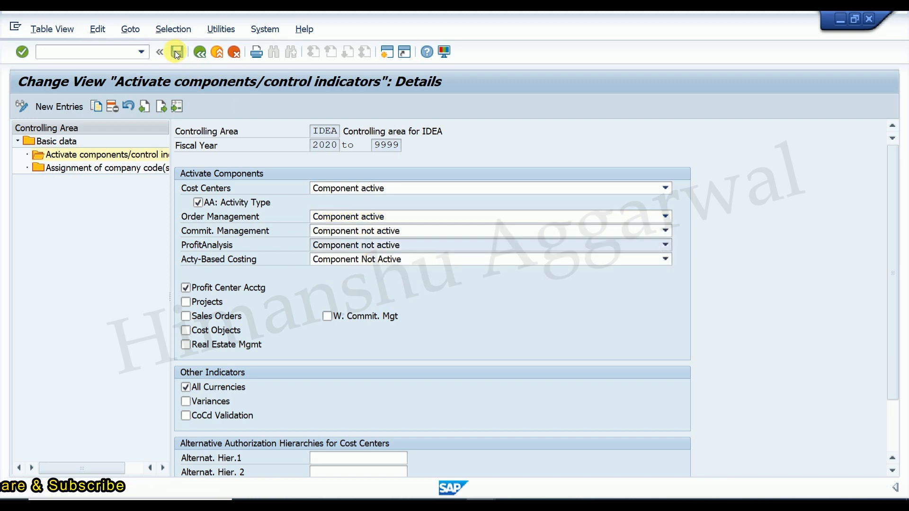
Exit the maintenance of controlling area IDEA and cancel the activity selection to get back to the implementation guide
left_click(199, 52)
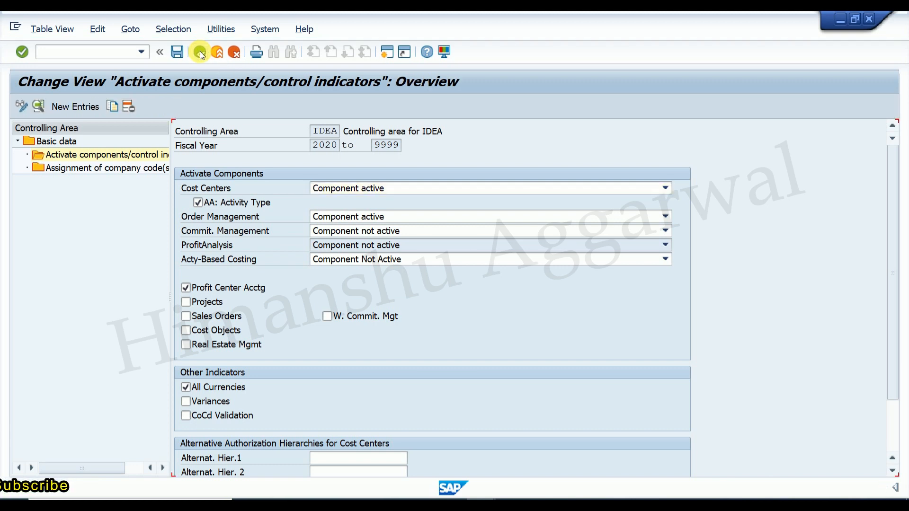
left_click(199, 52)
left_click(200, 52)
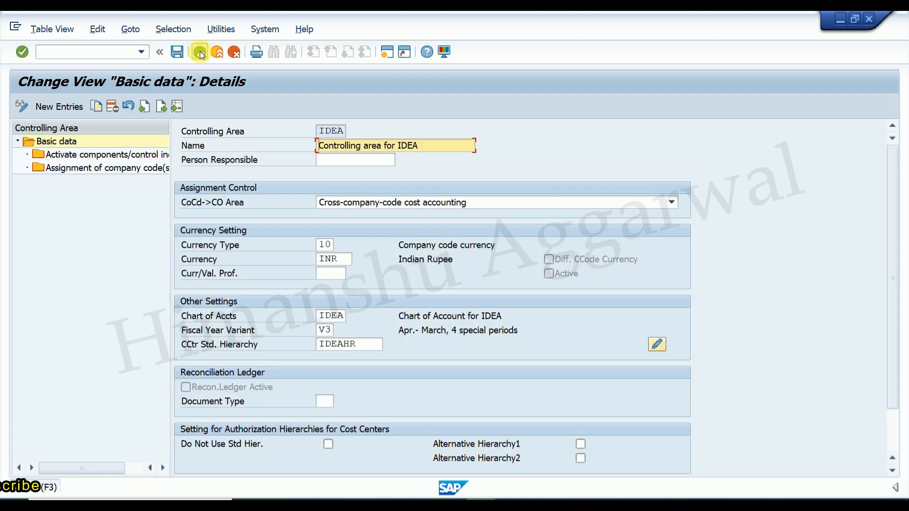
left_click(200, 52)
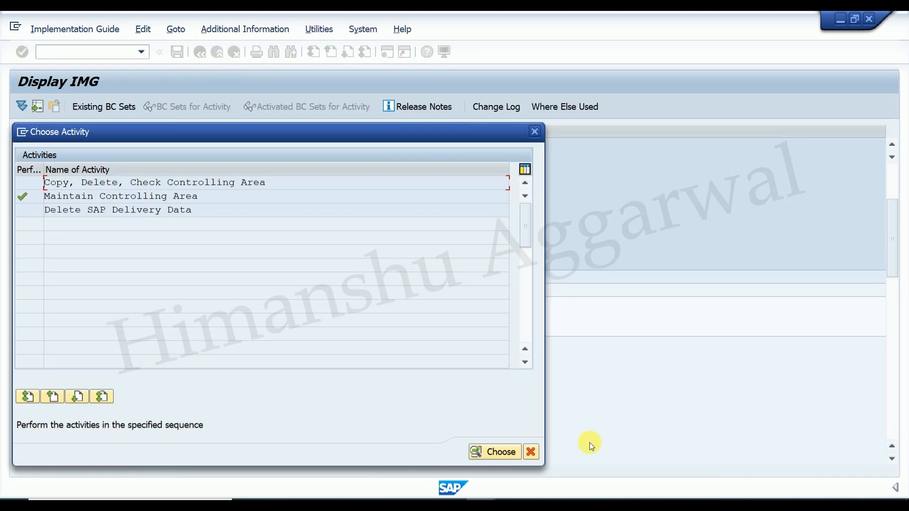
left_click(531, 452)
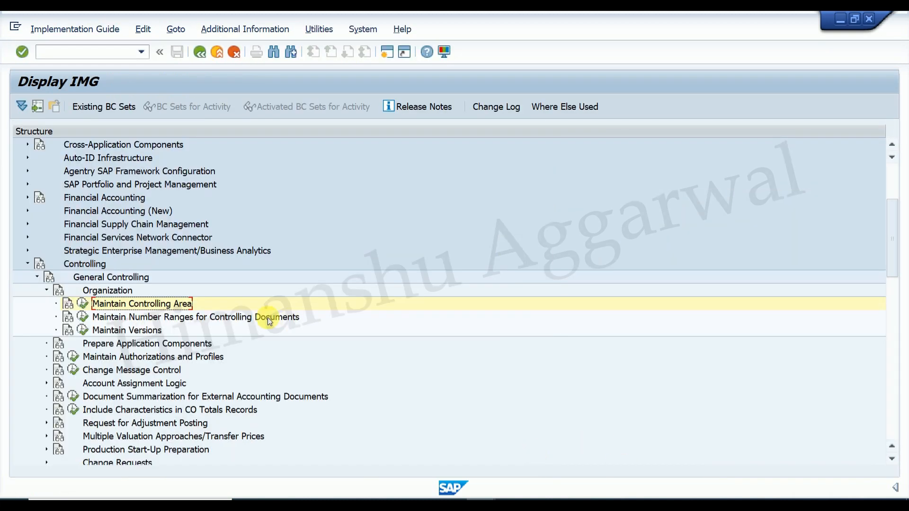
Open Maintain Number Ranges for Controlling Documents and enter group maintenance for CO area IDEA
left_click(82, 317)
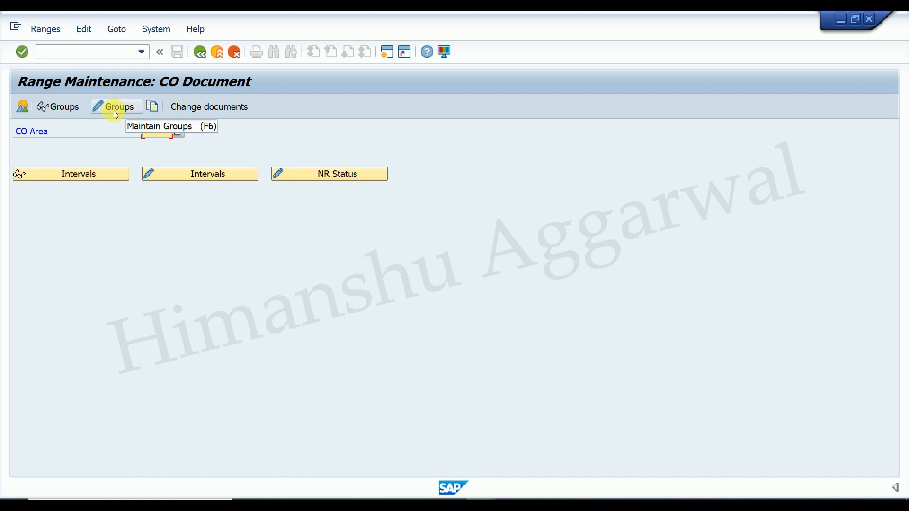
type("idea")
left_click(128, 108)
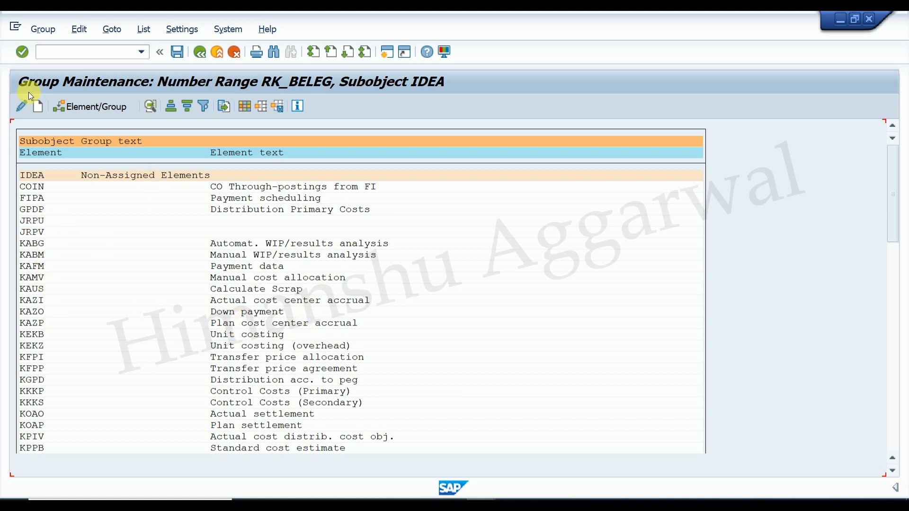
left_click(38, 108)
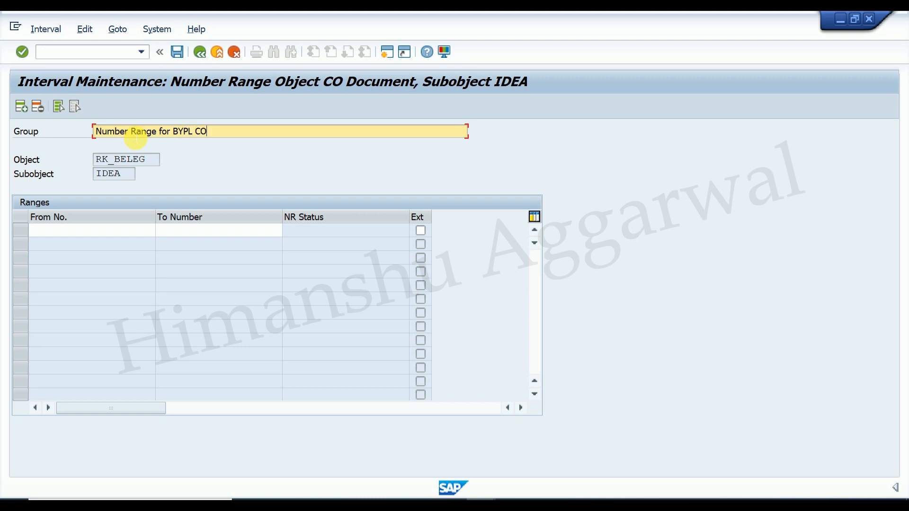
left_click(105, 230)
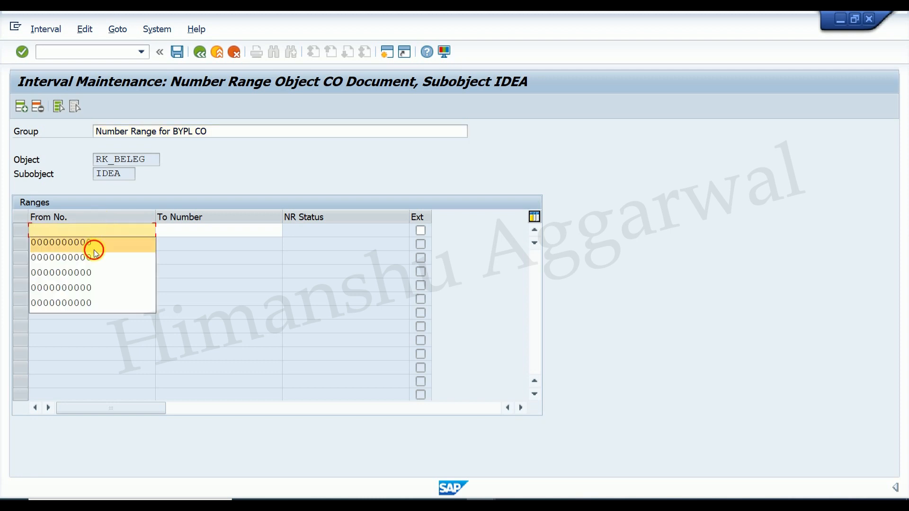
left_click(95, 246)
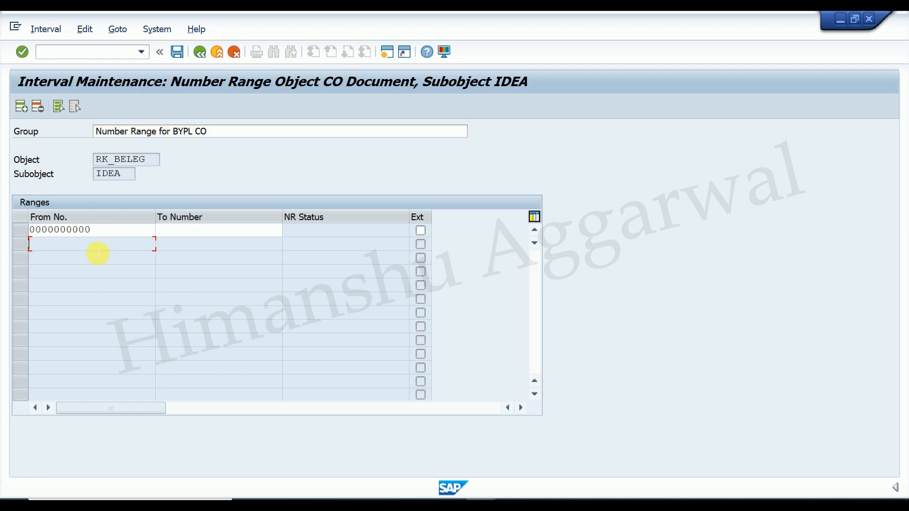
left_click(30, 231)
type("1")
key("Tab")
type("19999")
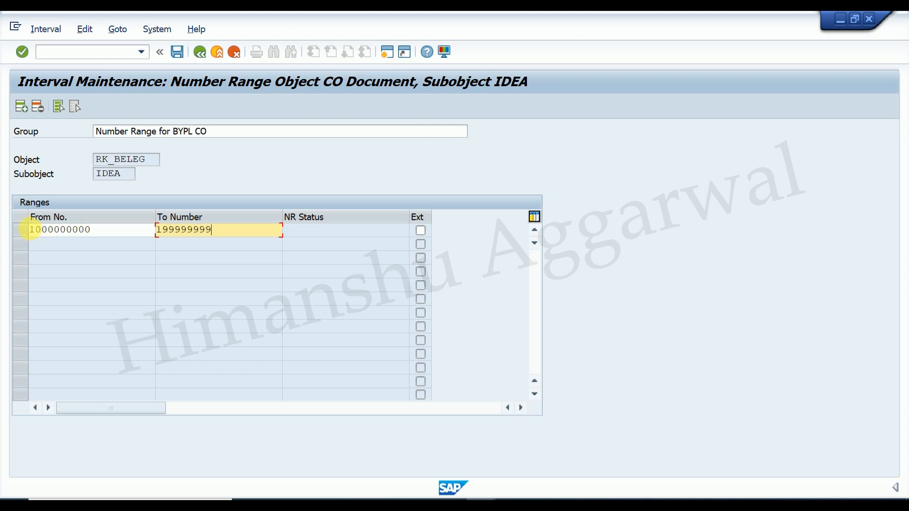
key("Return")
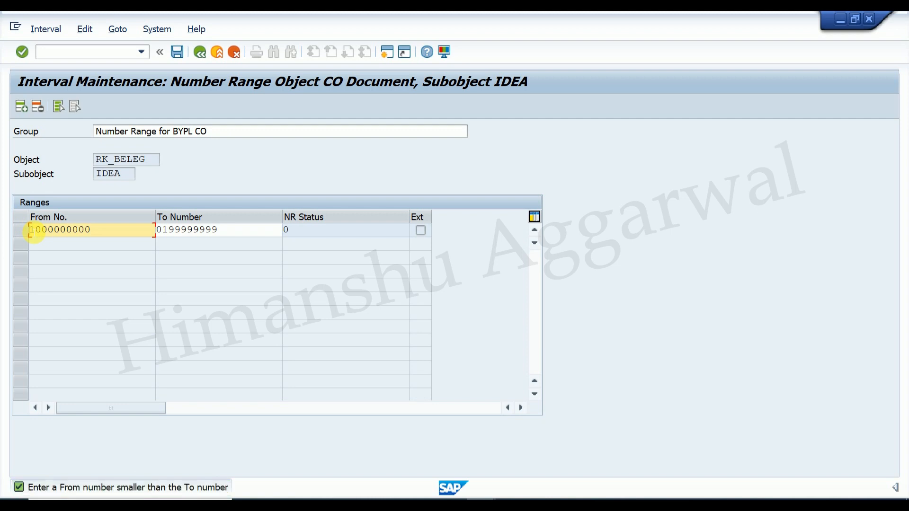
left_click(165, 231)
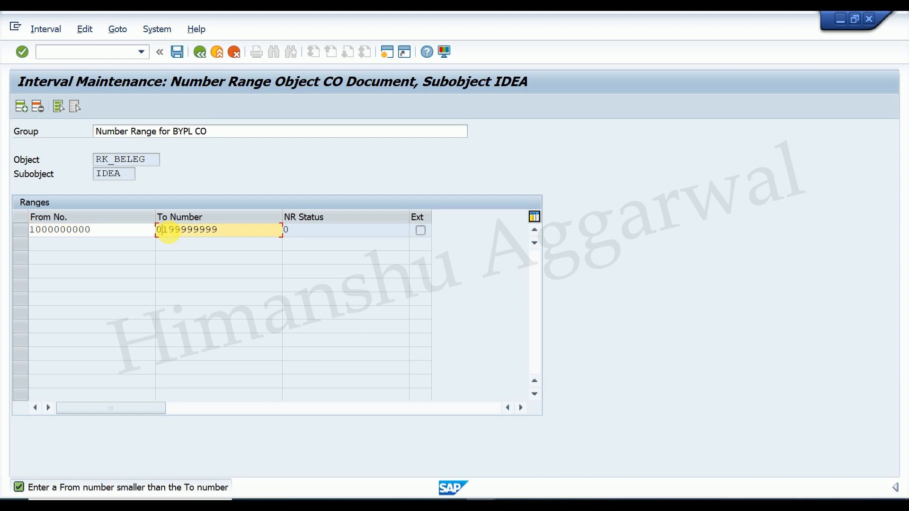
key("BackSpace")
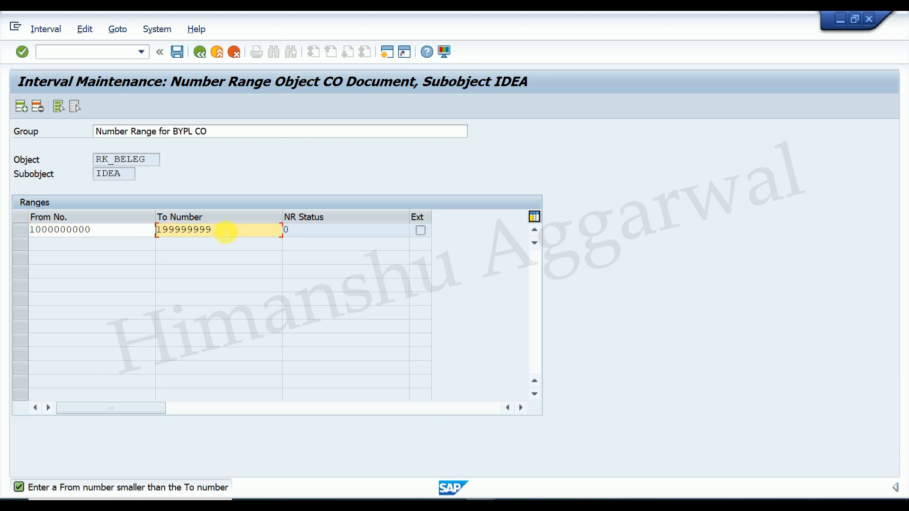
key("Return")
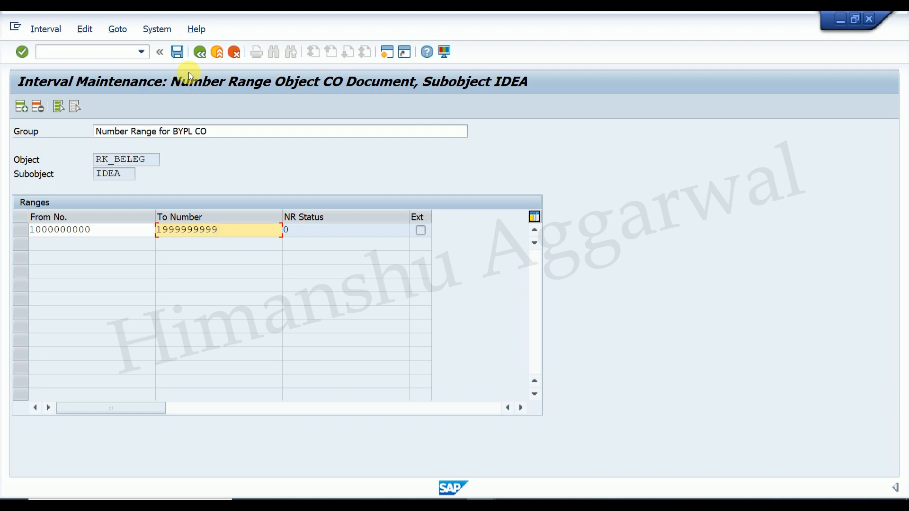
left_click(178, 52)
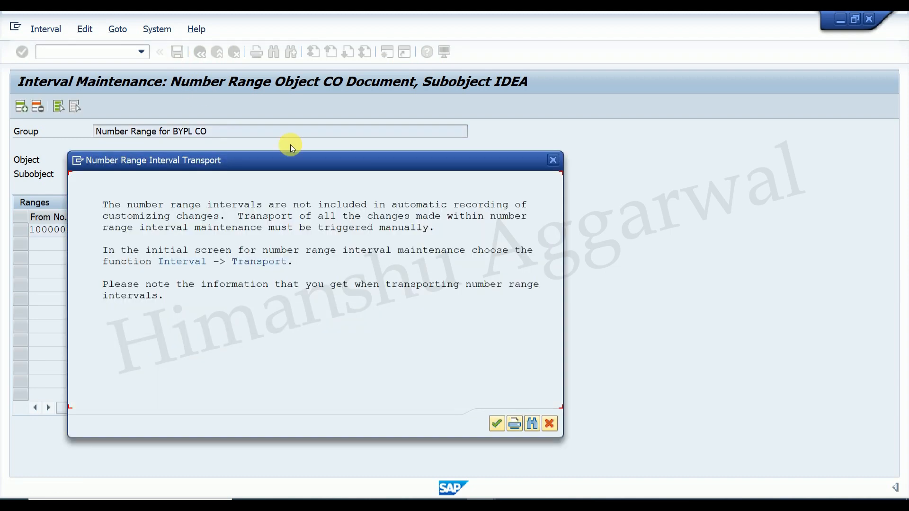
left_click(498, 423)
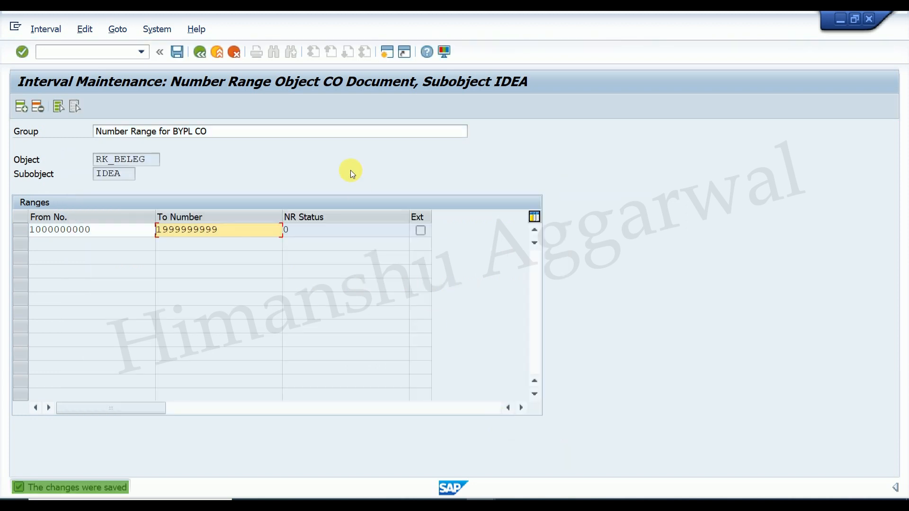
left_click(201, 52)
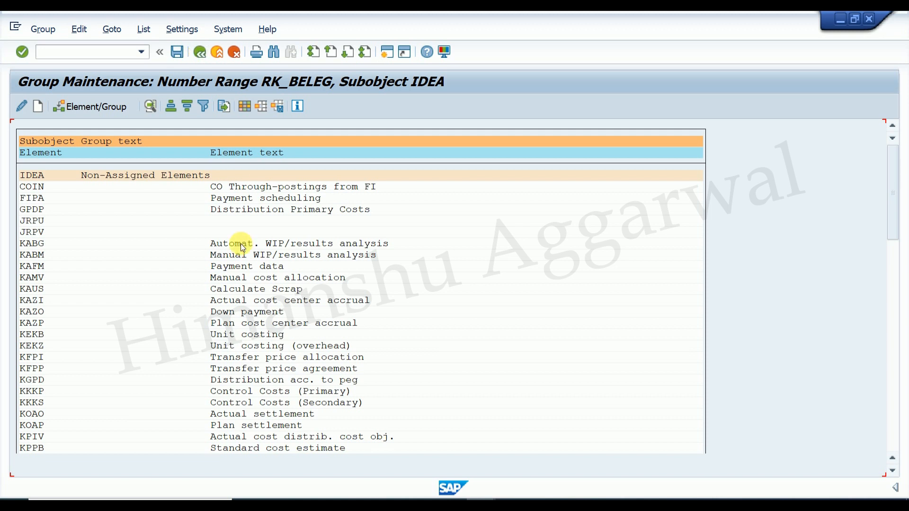
Assign element COIN (CO Through-postings from FI) to the group Number Range for BYPL CO
double_click(35, 191)
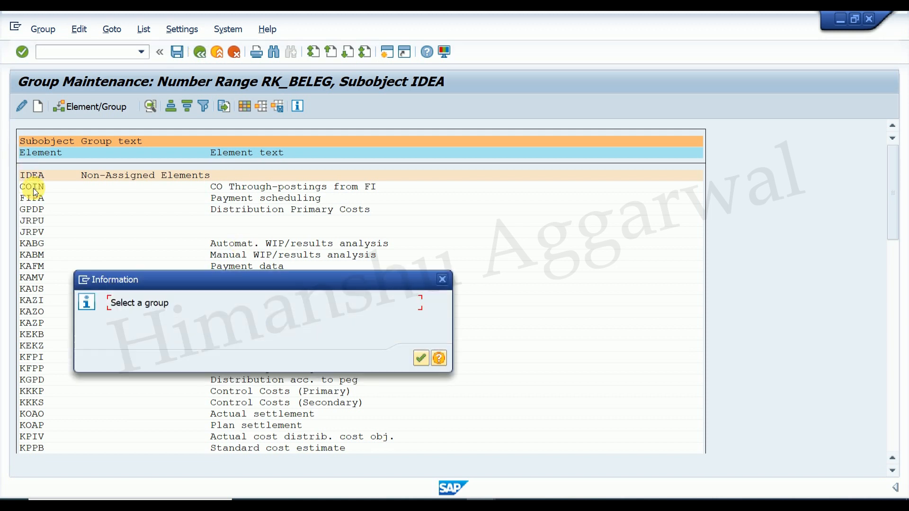
left_click(422, 359)
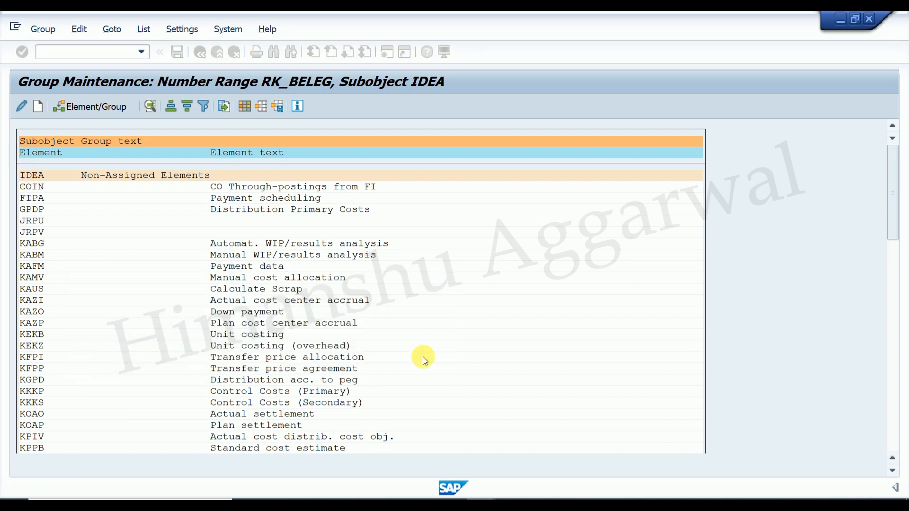
double_click(27, 191)
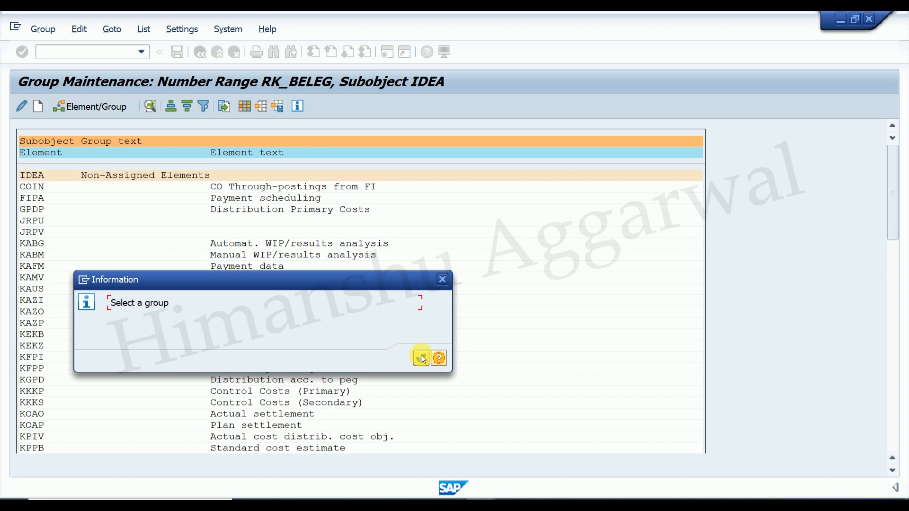
left_click(421, 358)
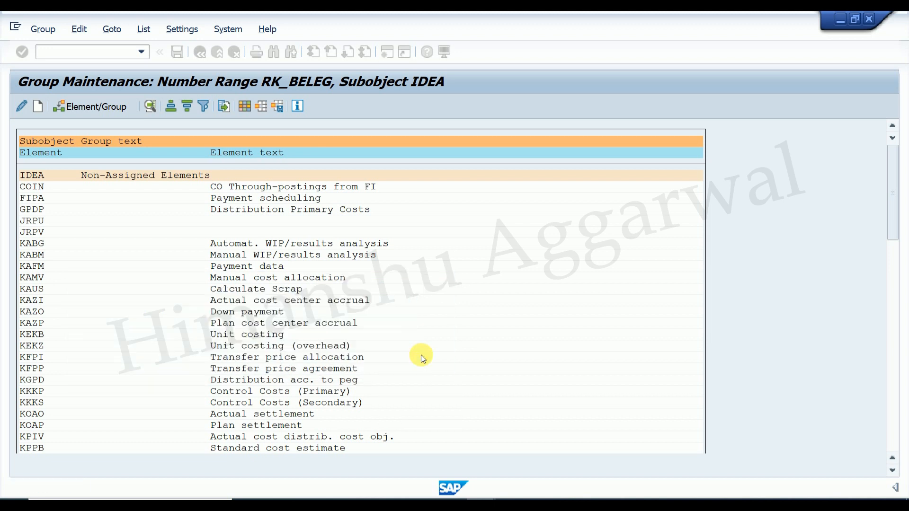
left_click(90, 112)
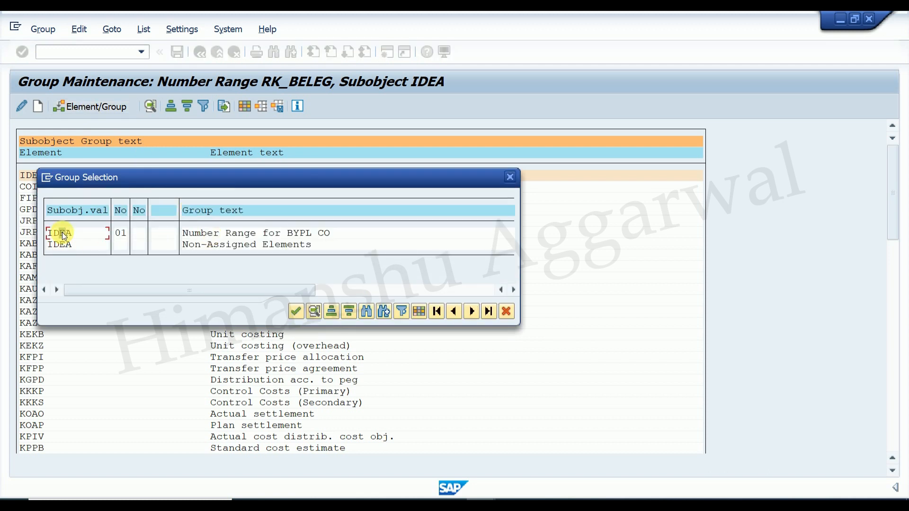
double_click(216, 235)
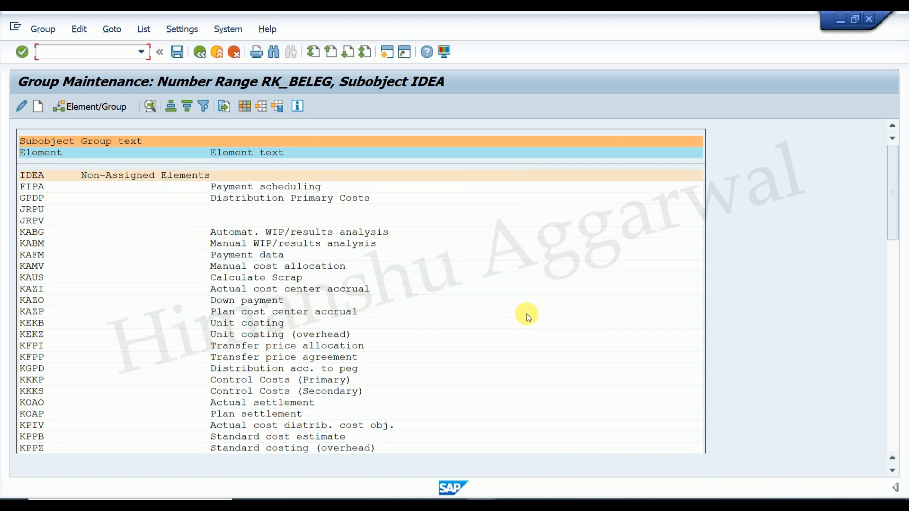
Open the Number Range for BYPL CO group without saving pending changes, rename it Number Range for idea CO and save it
left_click_drag(893, 199, 901, 431)
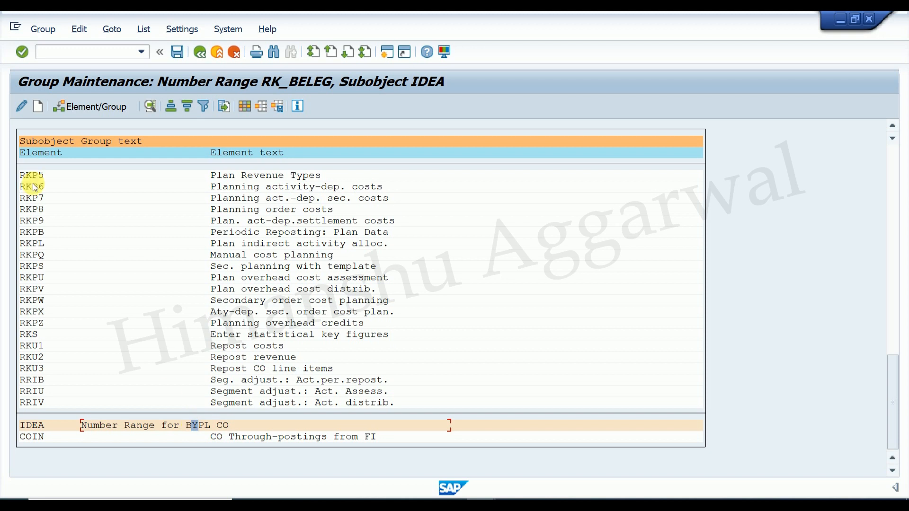
left_click(22, 107)
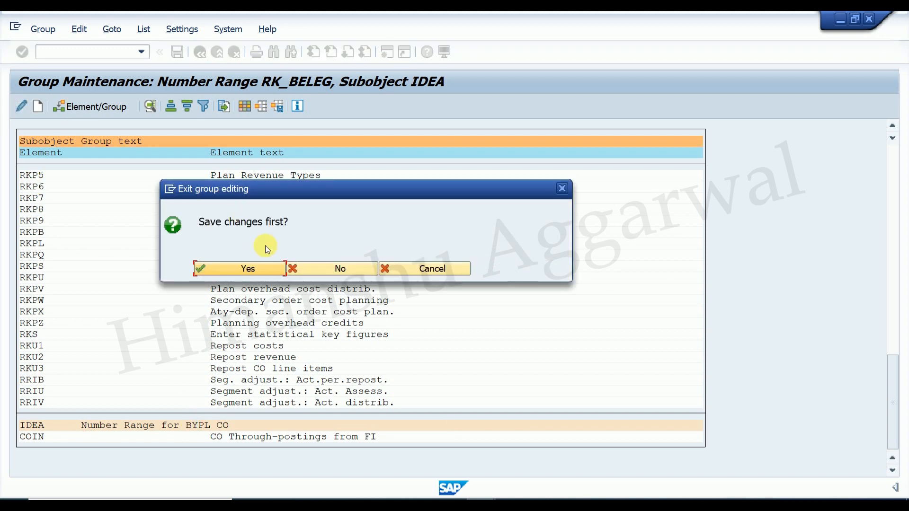
left_click(300, 268)
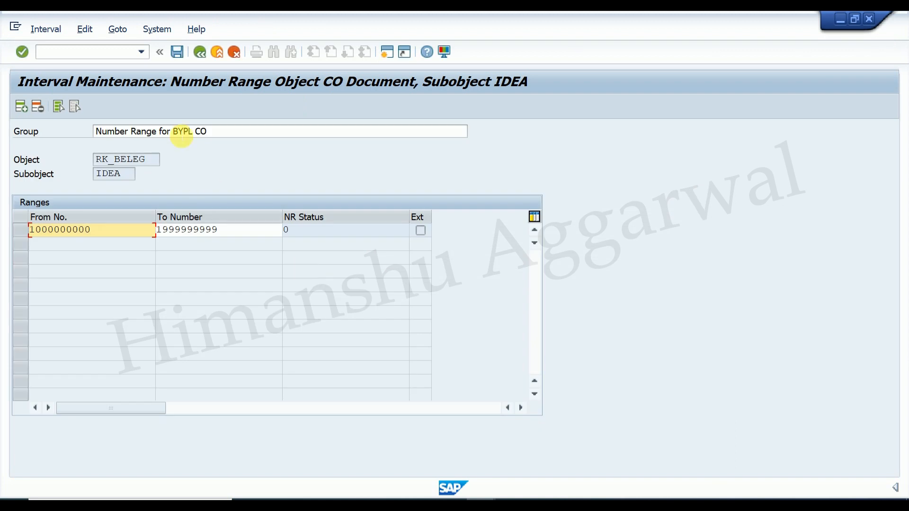
left_click(174, 132)
double_click(181, 131)
type("idea")
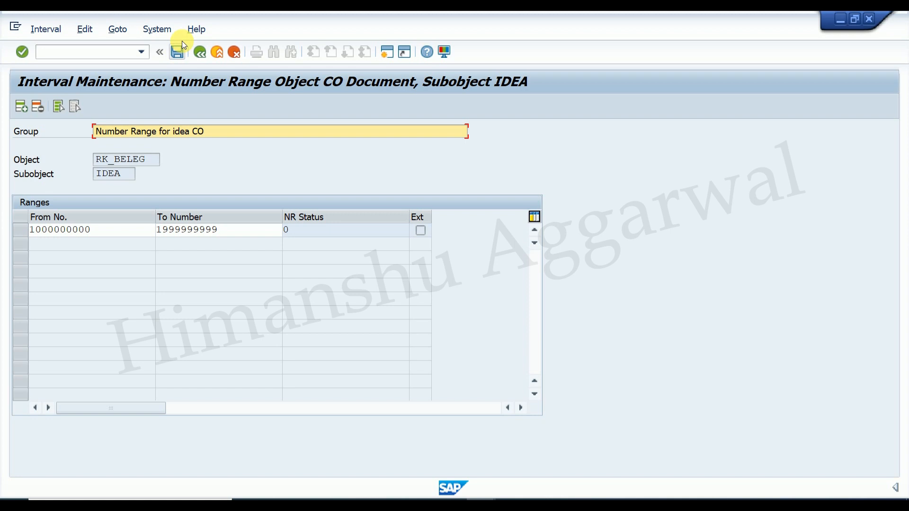
left_click(178, 52)
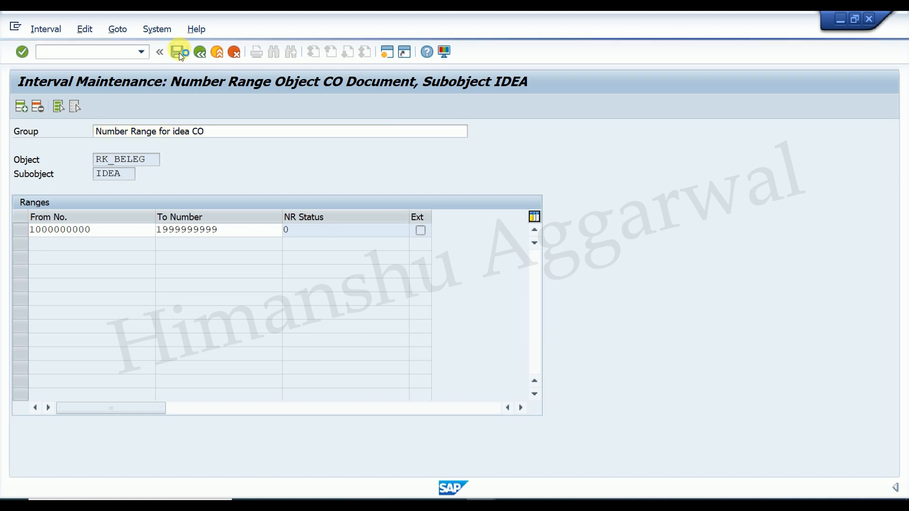
left_click(200, 52)
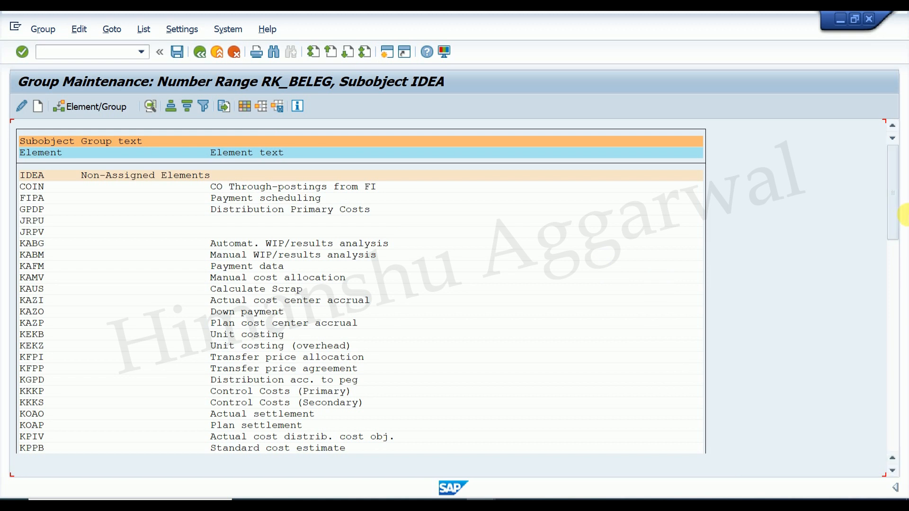
Assign element COIN (CO Through-postings from FI) to the group Number Range for idea CO and save the assignment
left_click_drag(893, 220, 904, 416)
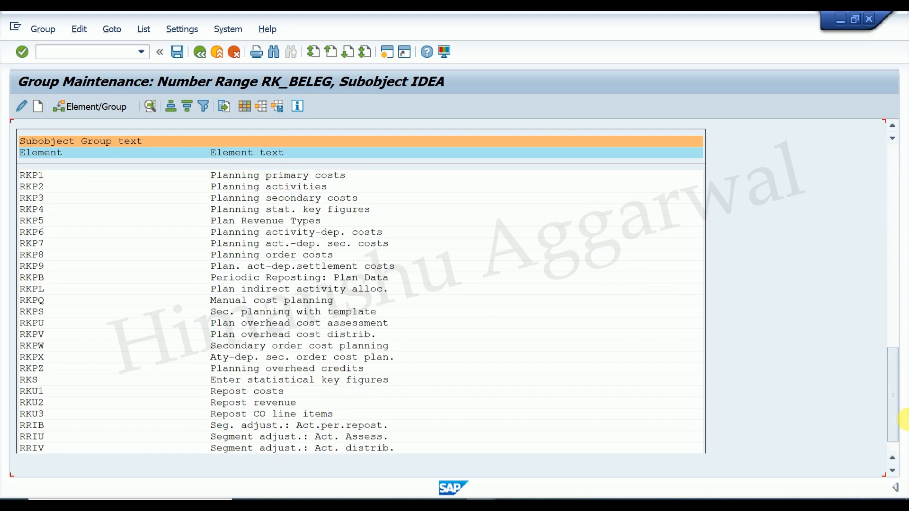
left_click_drag(894, 369, 903, 445)
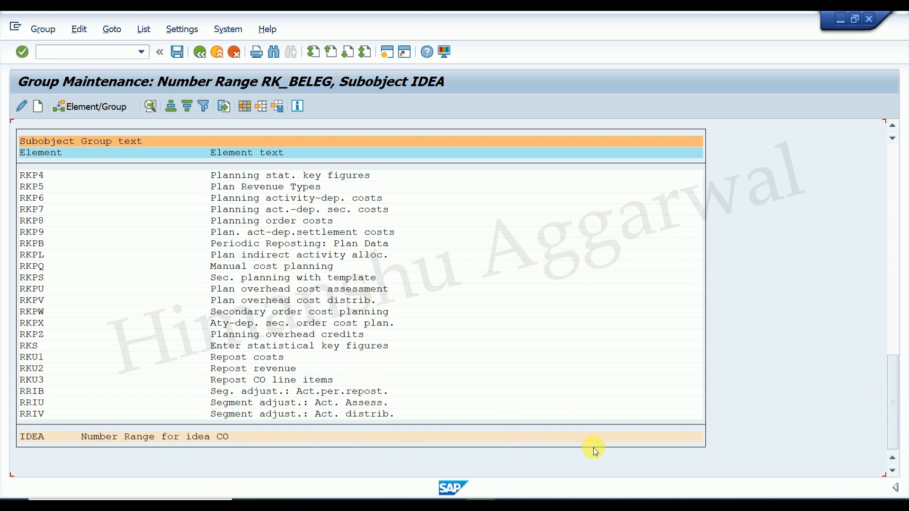
left_click_drag(893, 385, 885, 115)
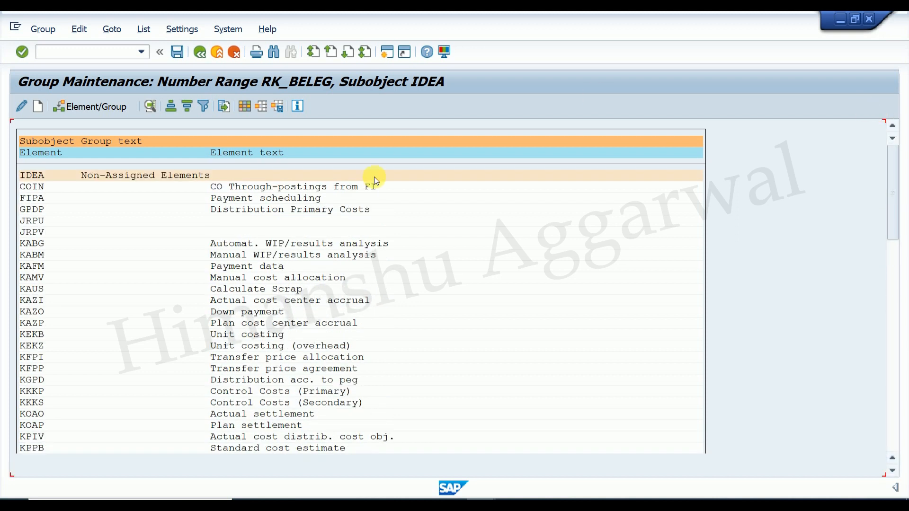
double_click(35, 191)
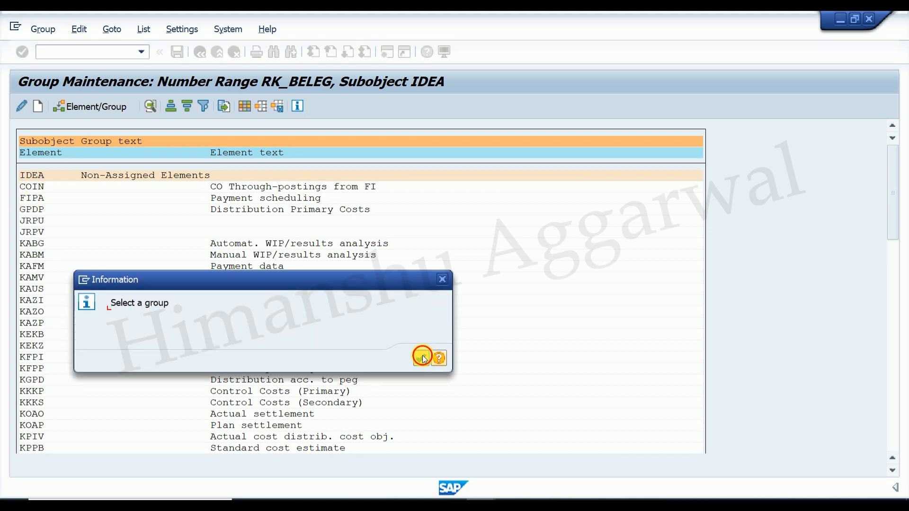
left_click(423, 358)
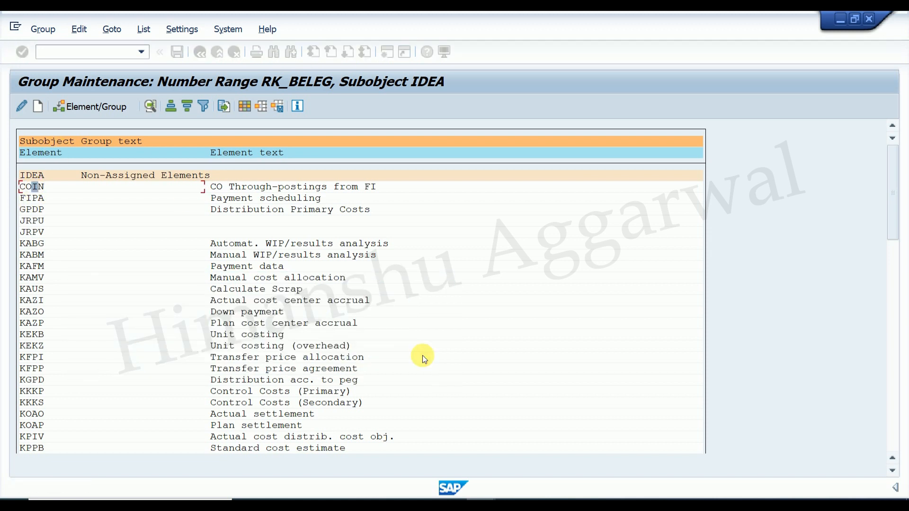
left_click(86, 109)
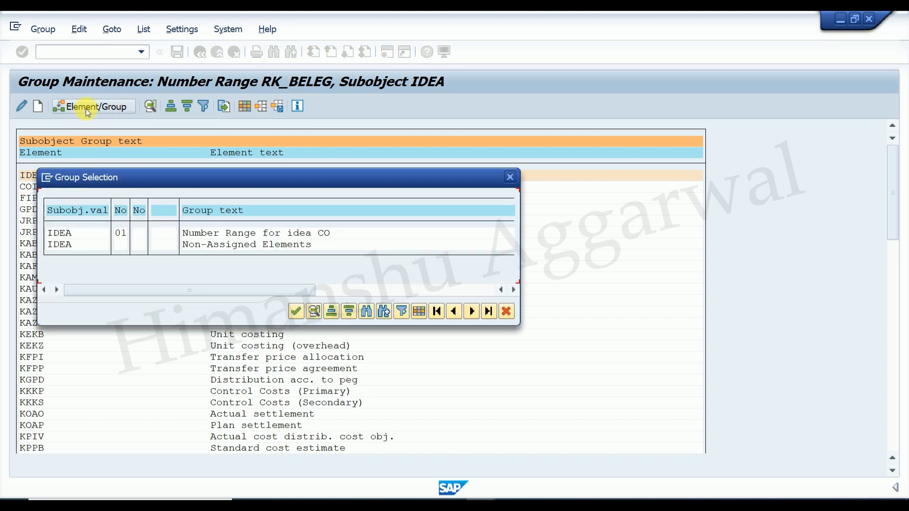
double_click(206, 233)
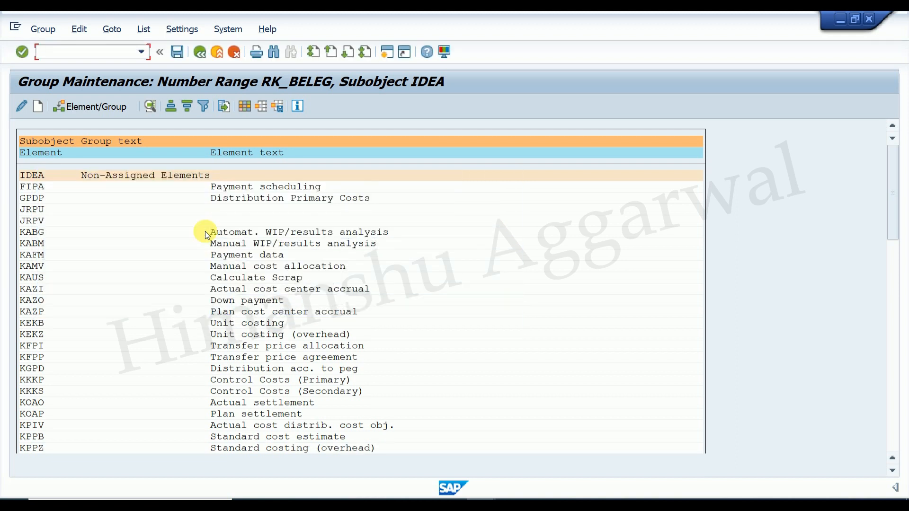
left_click_drag(894, 232, 887, 442)
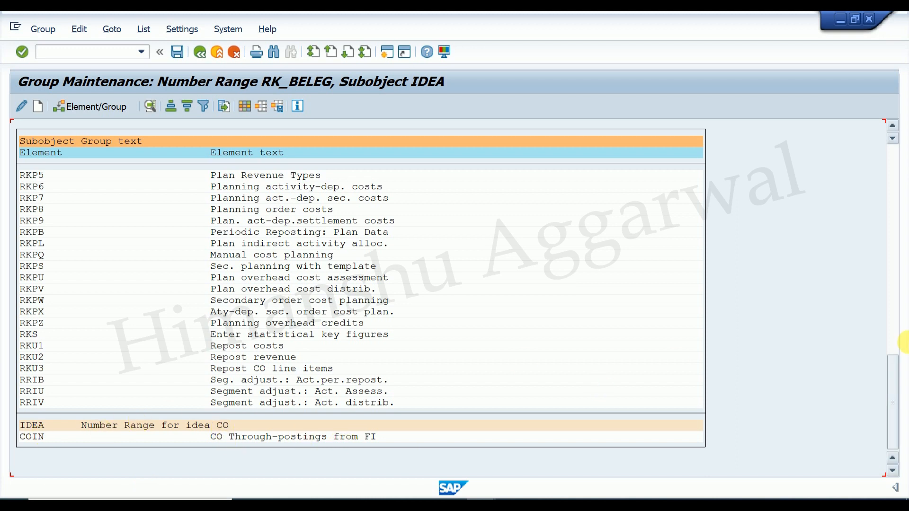
left_click_drag(894, 369, 881, 118)
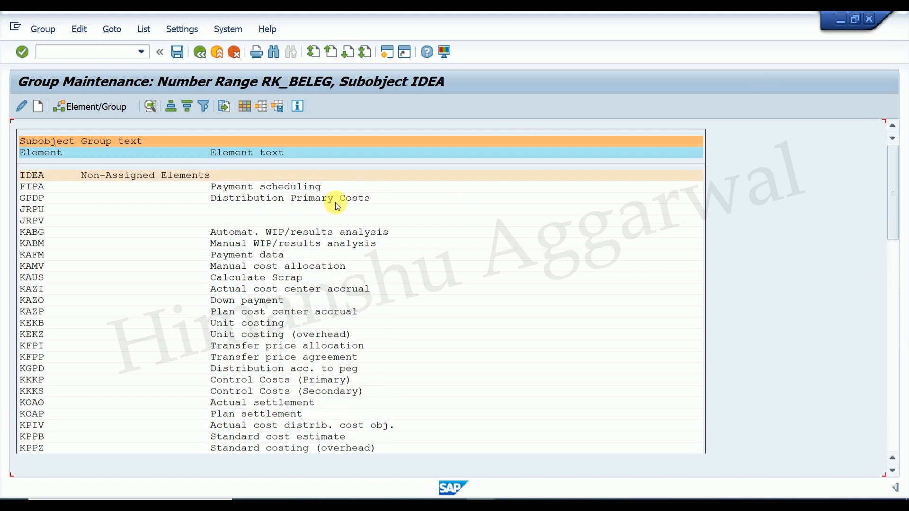
left_click(178, 53)
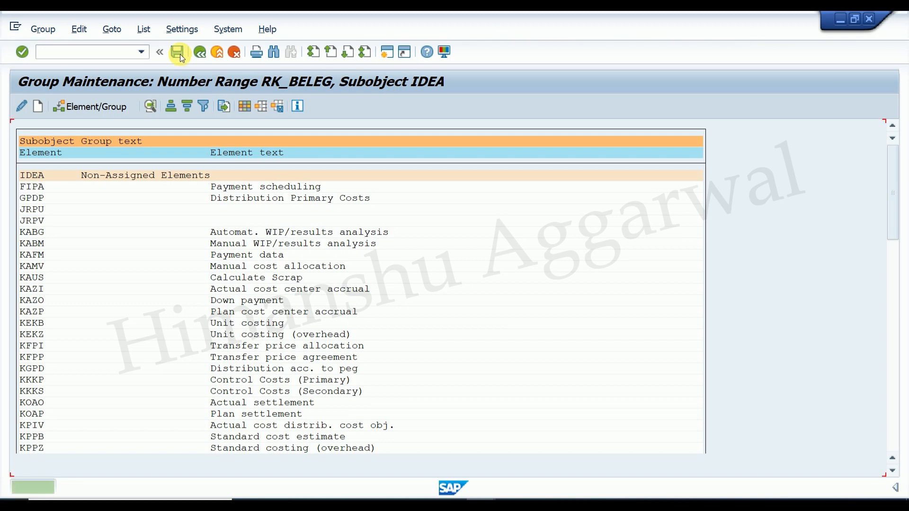
Leave number range maintenance and the implementation guide to return to the Customizing: Execute Project screen
left_click(206, 45)
left_click(207, 46)
left_click(206, 46)
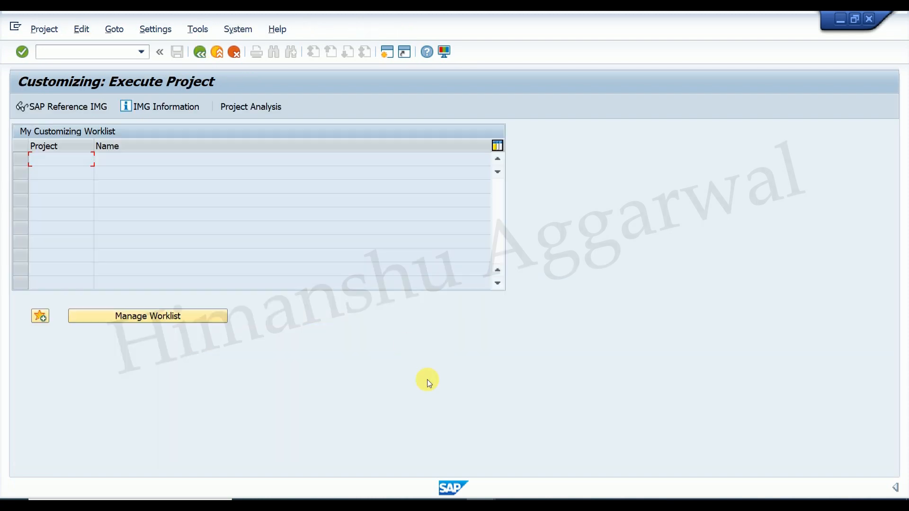
Switch to the SAP NOTES workbook in Excel and review the Controlling overview and the number ranges heading on the SAP CO sheet
key("alt+Tab")
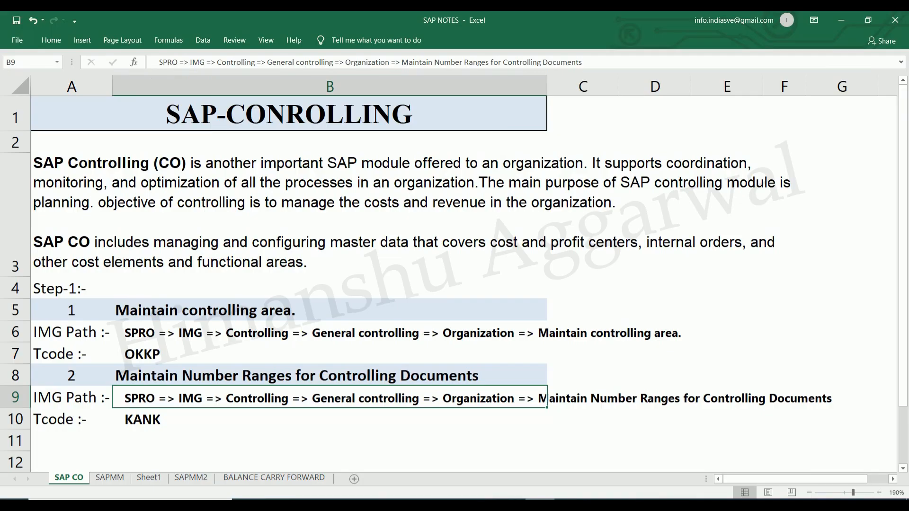
left_click(342, 199)
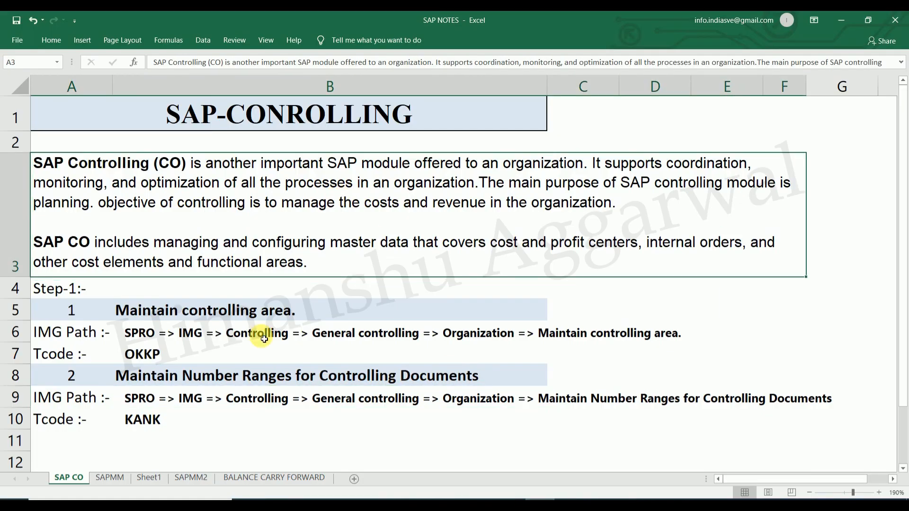
left_click(252, 381)
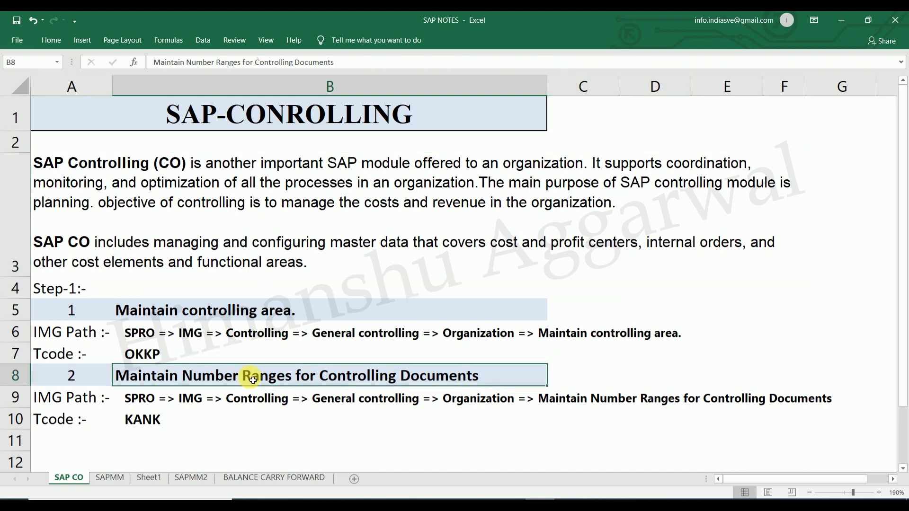